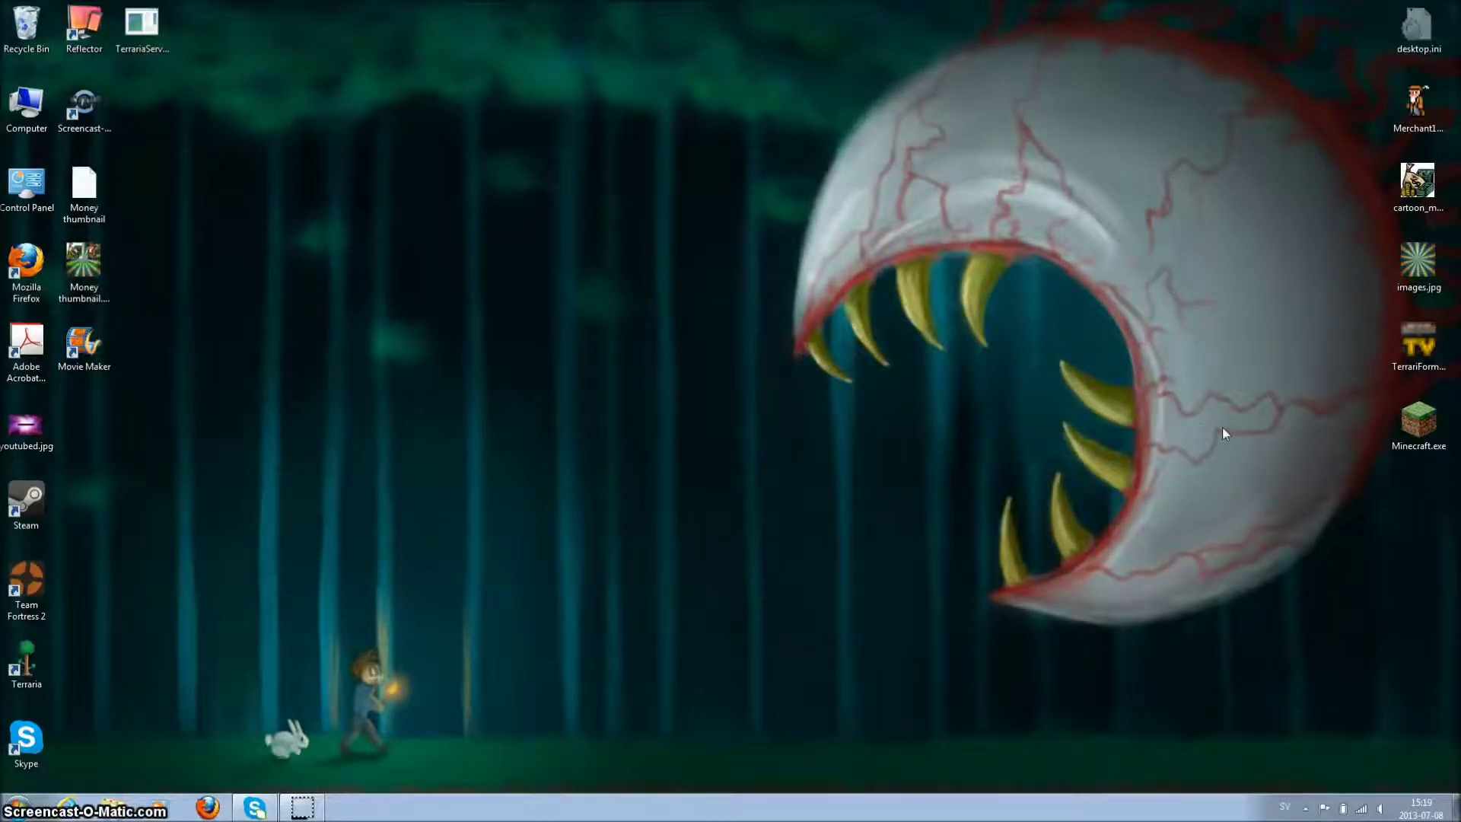
- Switch to Firefox and go to google.com
click(1418, 347)
click(225, 803)
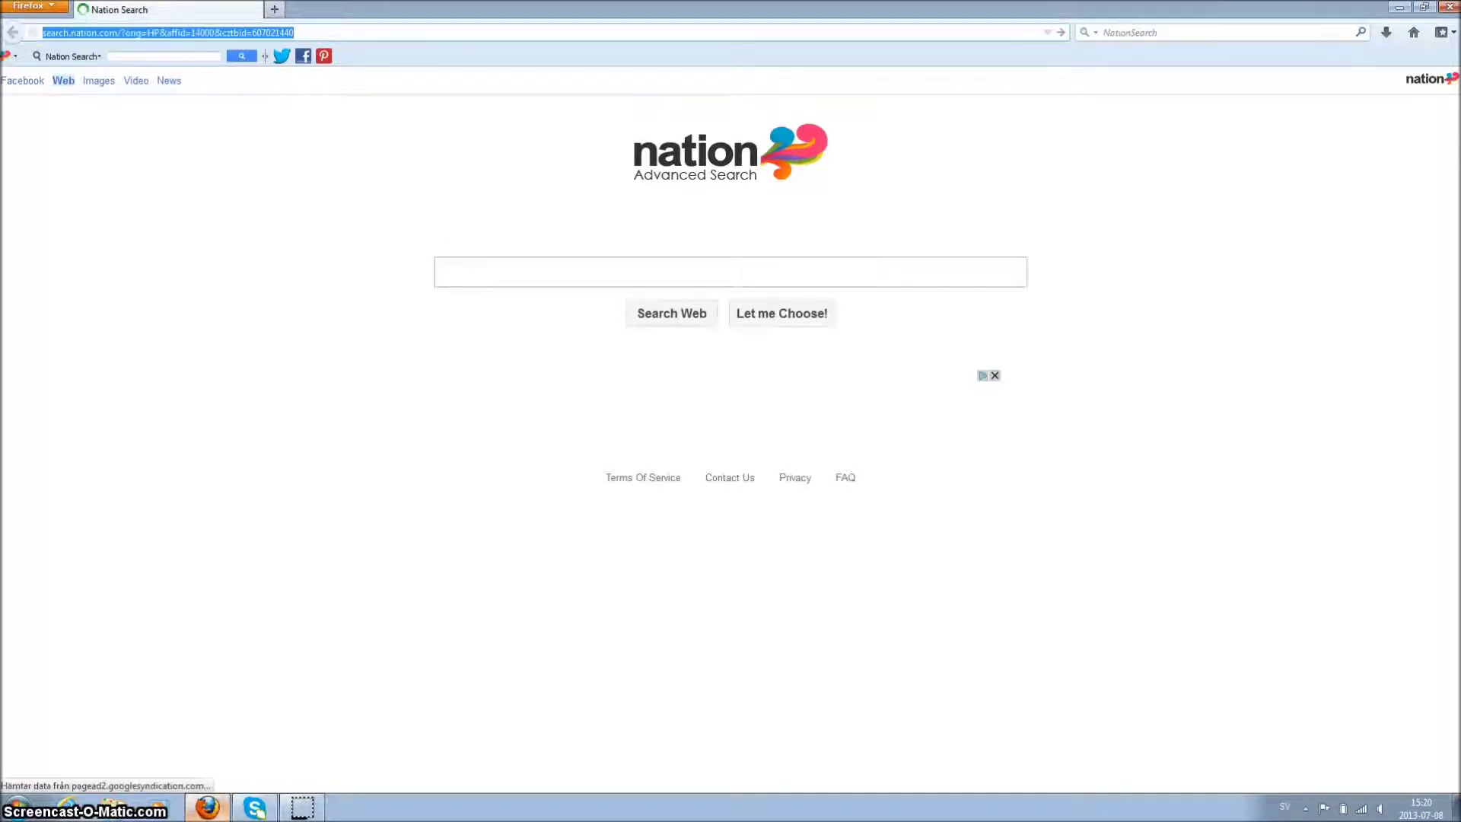
text(google.com)
key(Return)
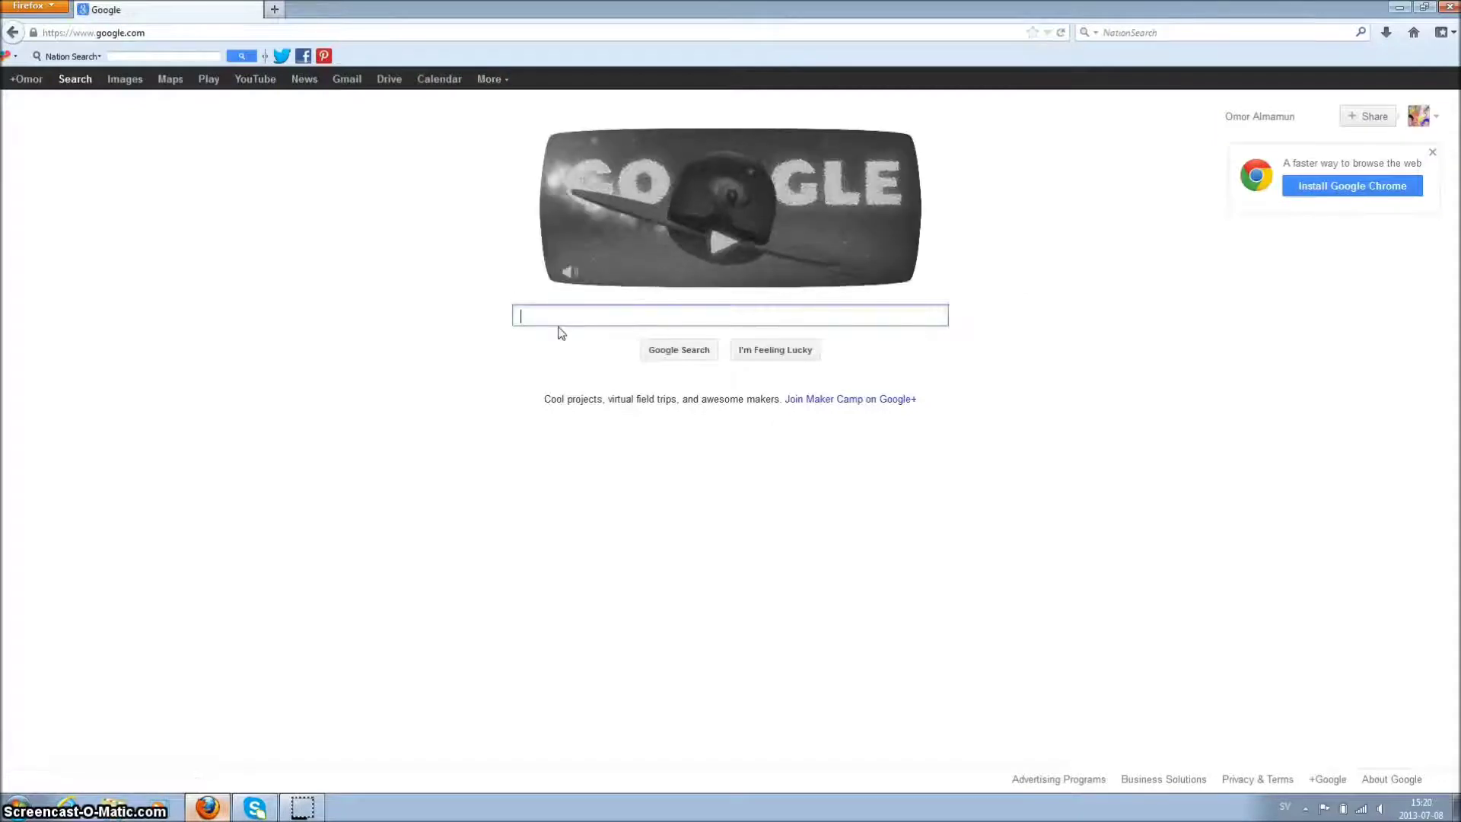
- Search Google for "terraria viewer 1.1.2"
text(terr)
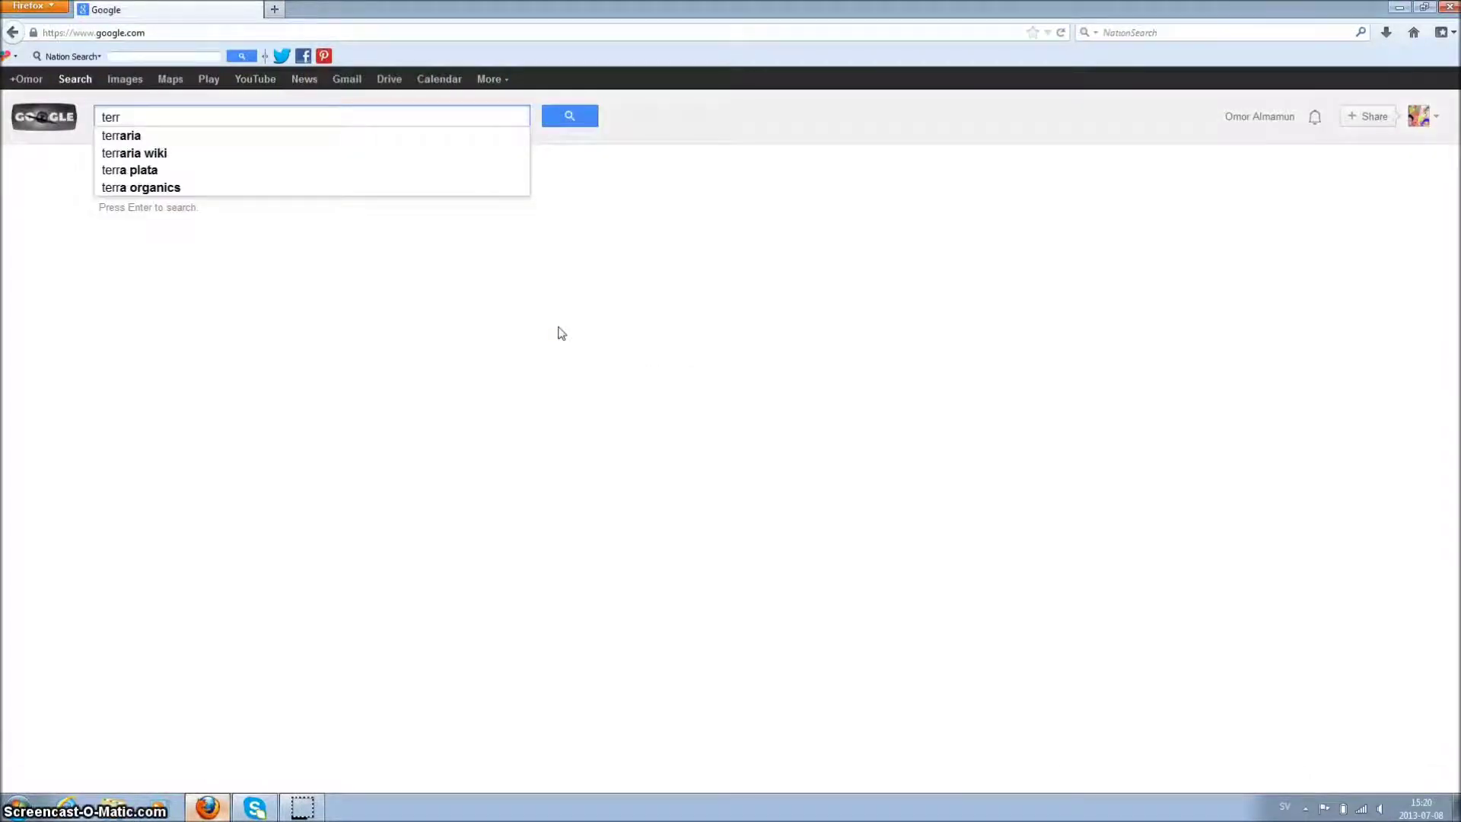
text(ari)
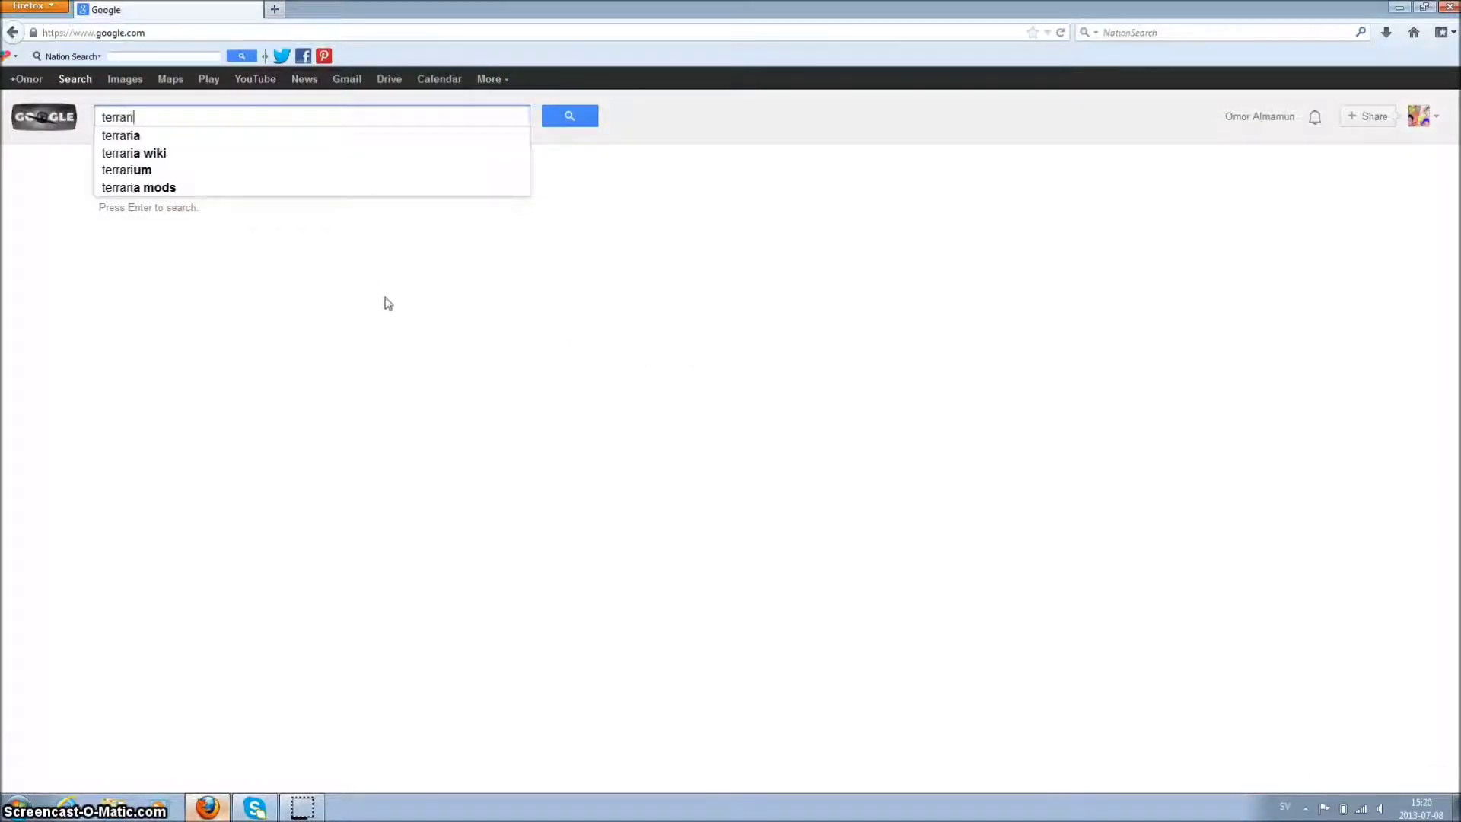
text(a vie)
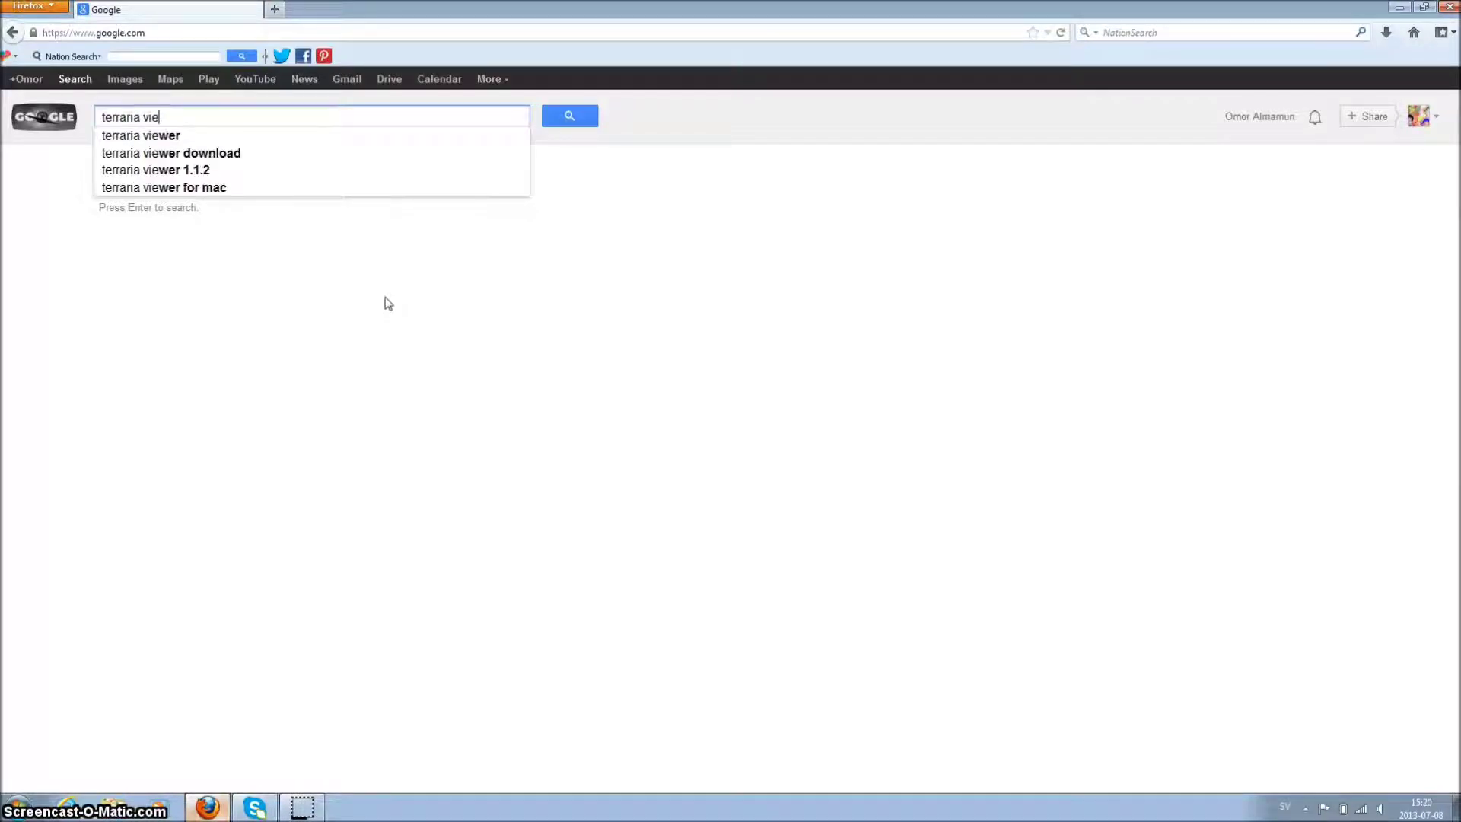
click(265, 170)
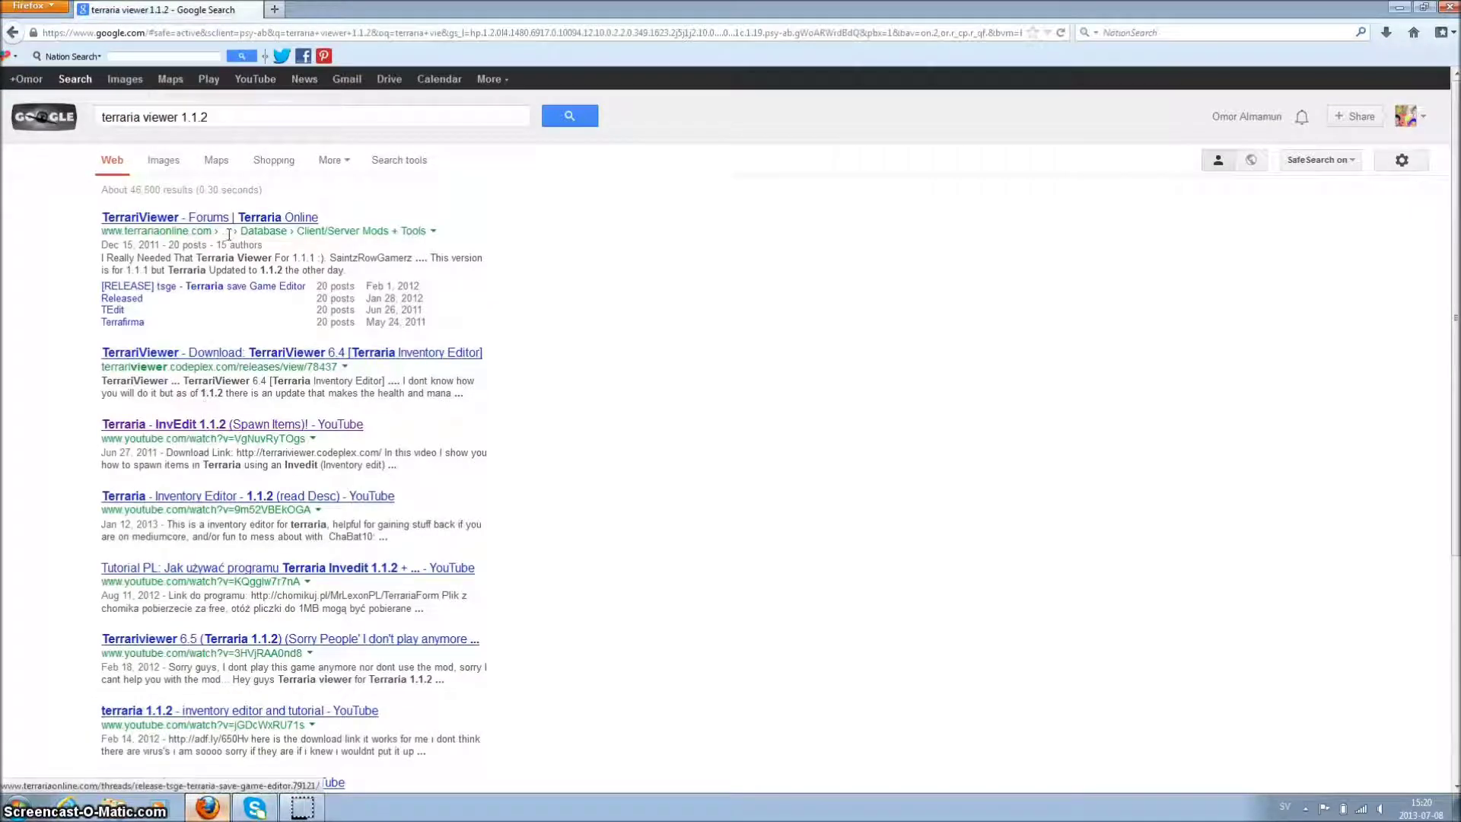
- Shorten the search query to "terraria viewer" and run the search again
click(270, 123)
key(BackSpace)
key(BackSpace)
key(BackSpace)
key(BackSpace)
key(BackSpace)
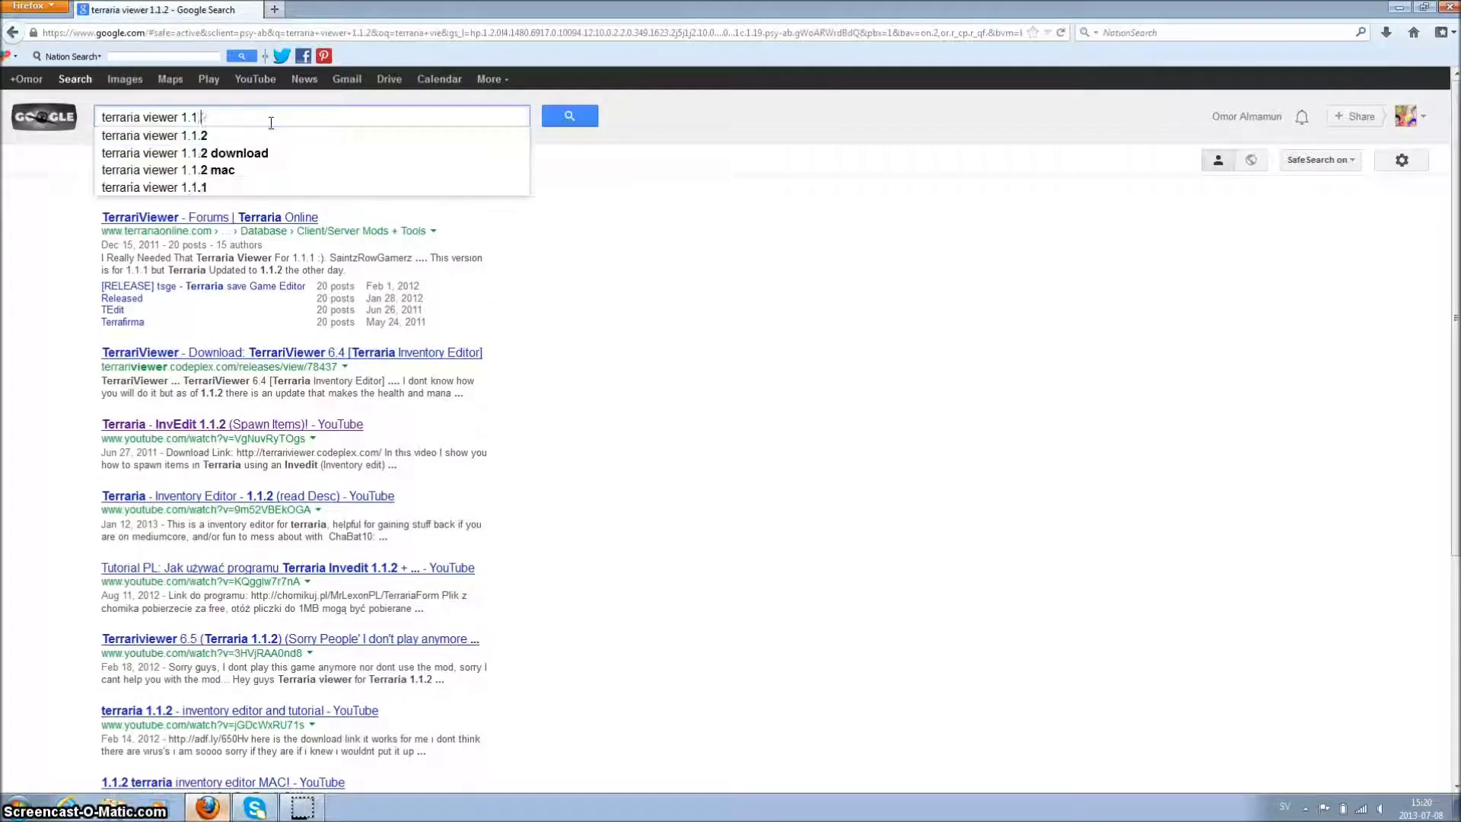
key(Return)
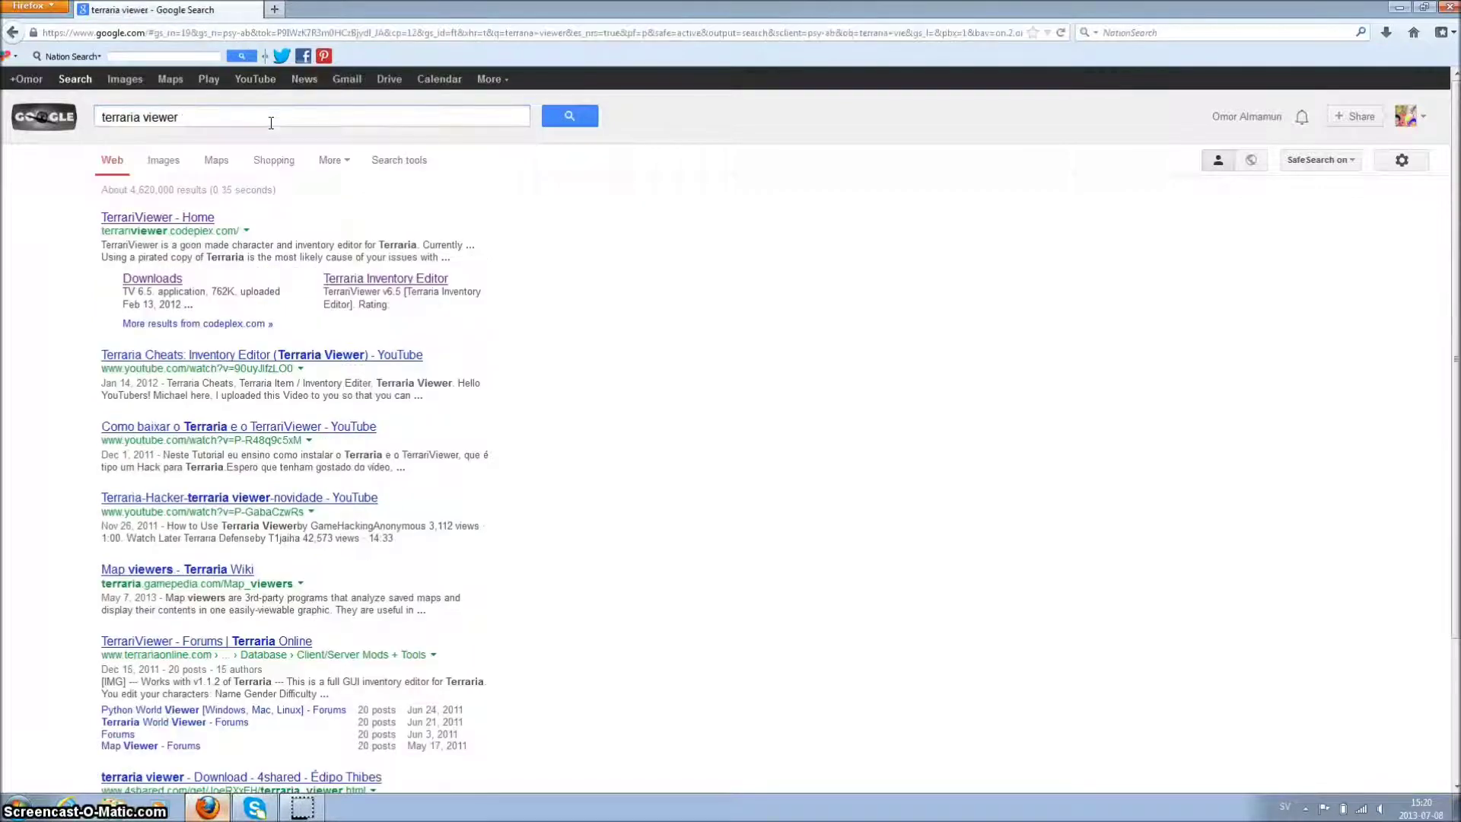
- Open the TerrariViewer project site on CodePlex and go to its downloads page
click(188, 221)
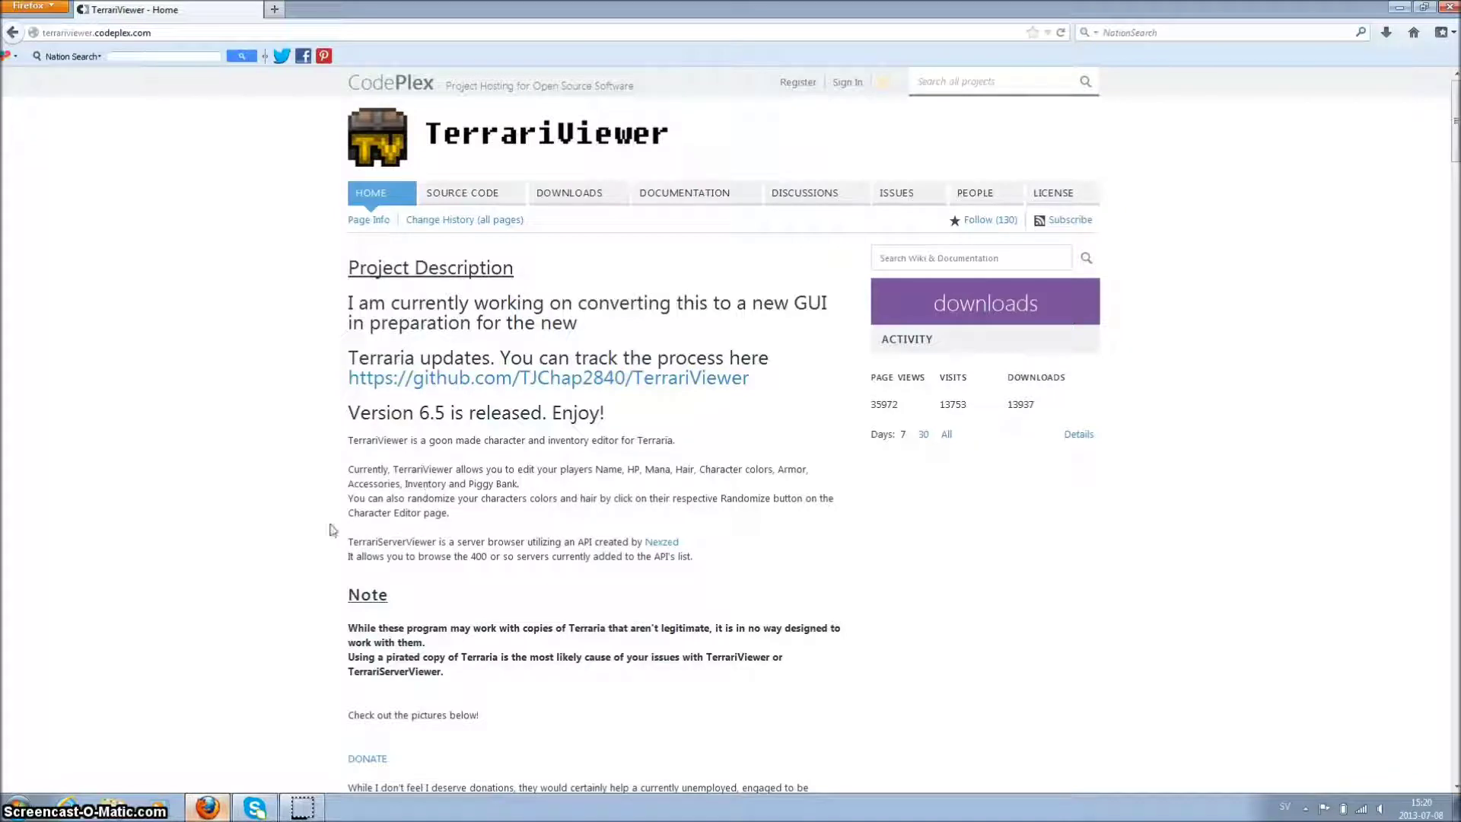
scroll(333, 531, down, 1)
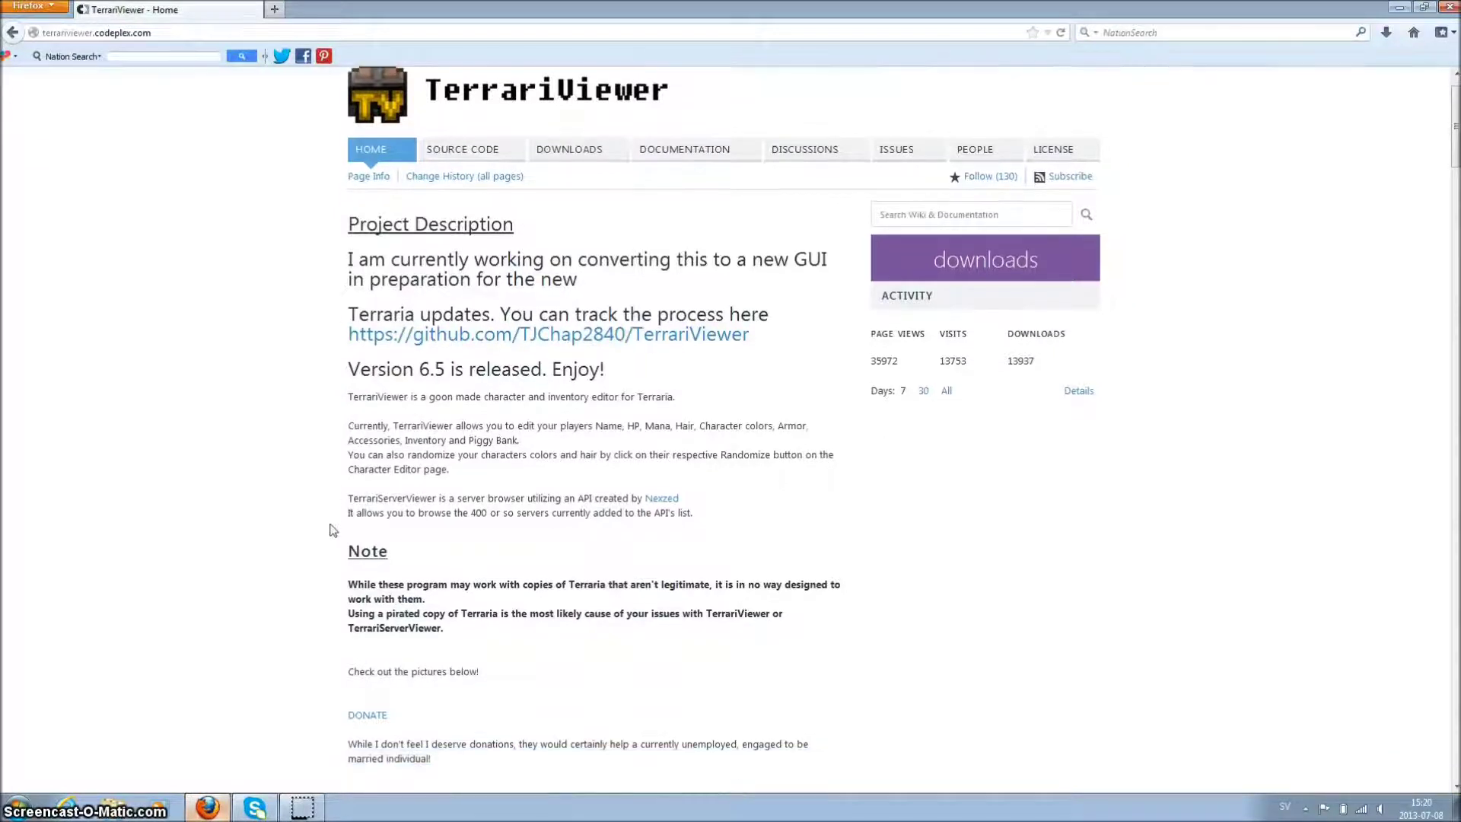
scroll(331, 529, down, 3)
scroll(329, 528, up, 4)
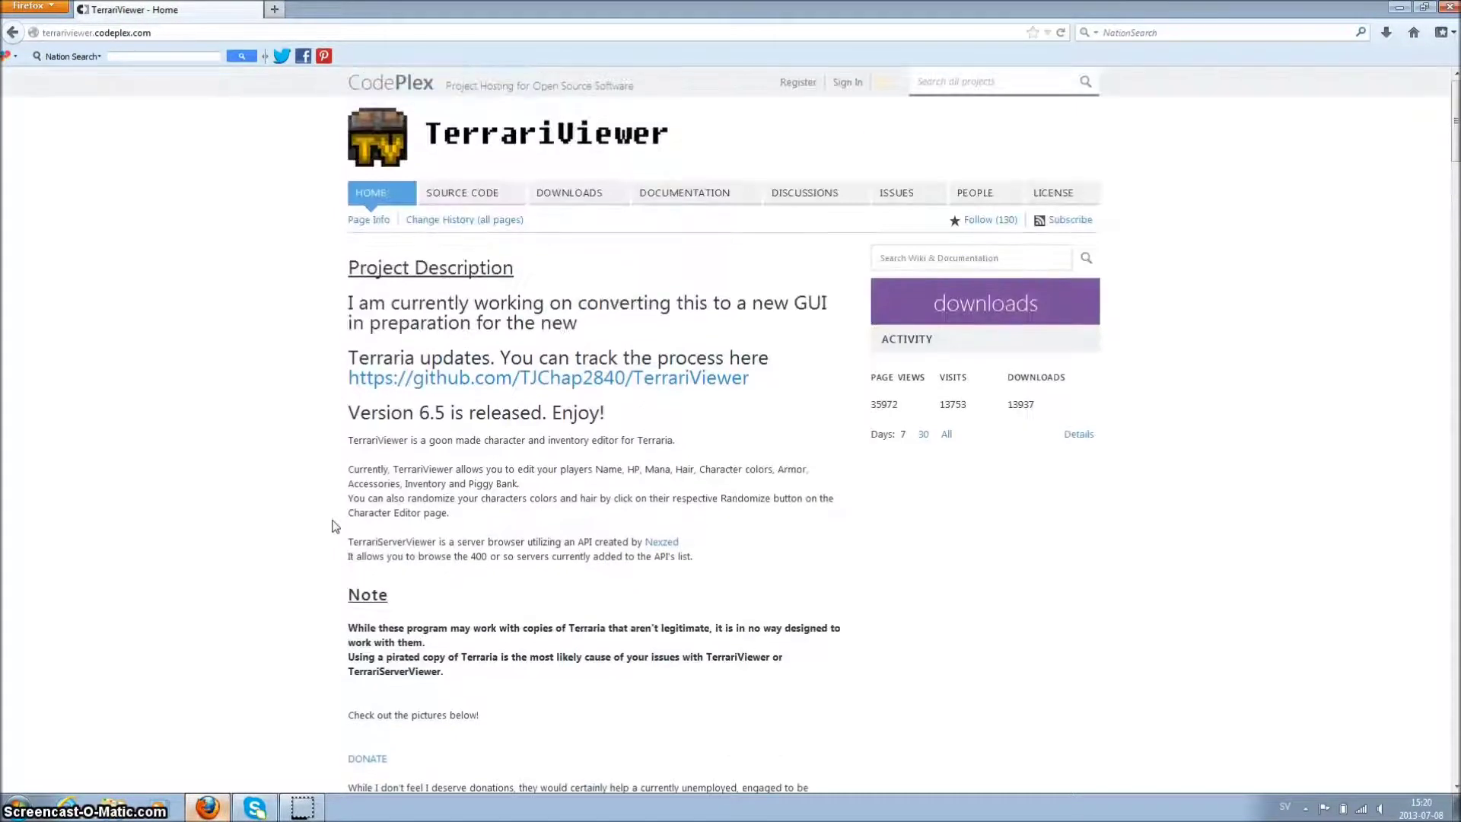
click(593, 198)
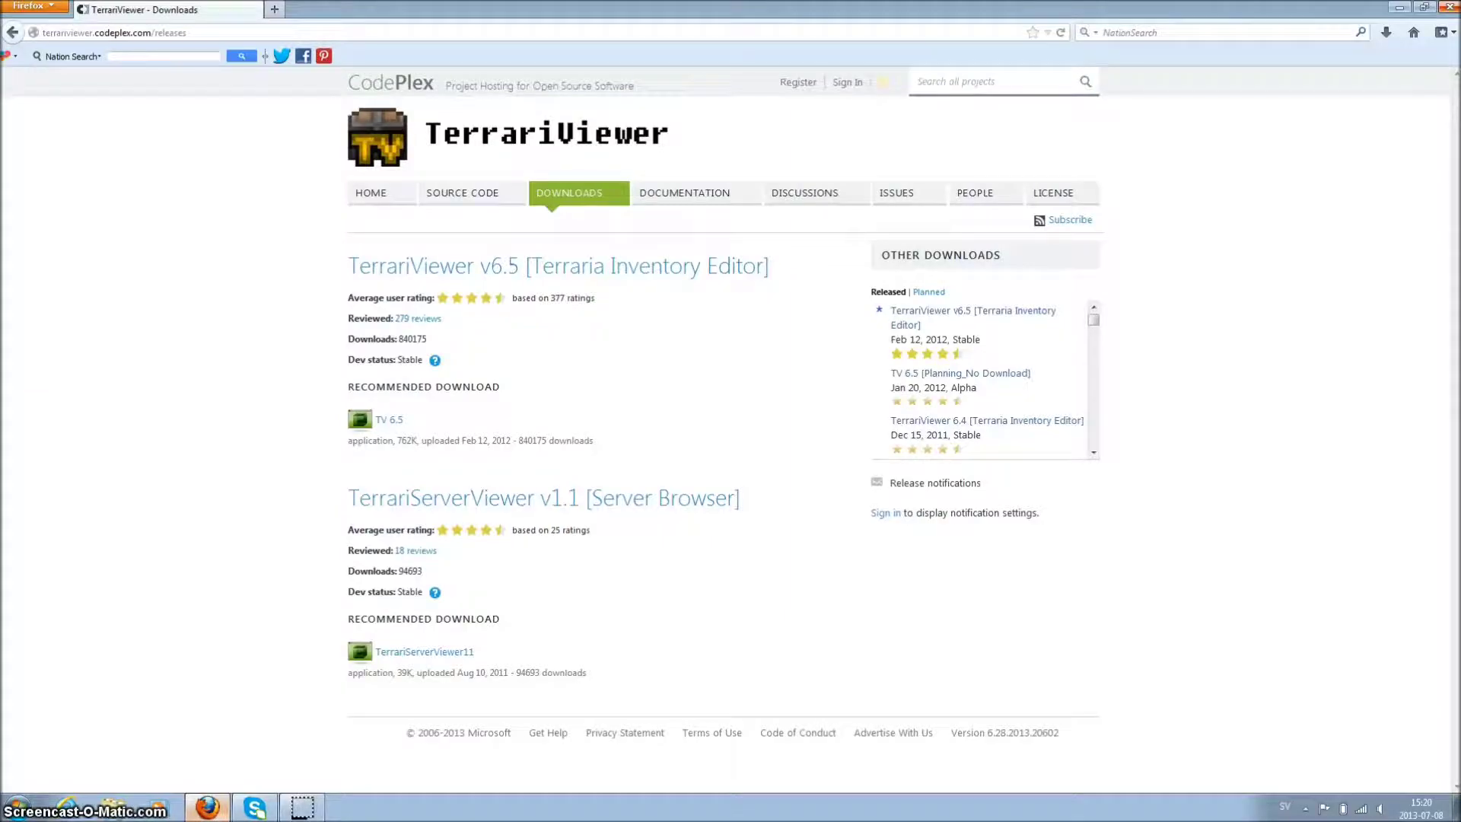
- Return to the desktop and launch TerrariForm.exe, allowing it to run despite the unverified publisher
key(super+d)
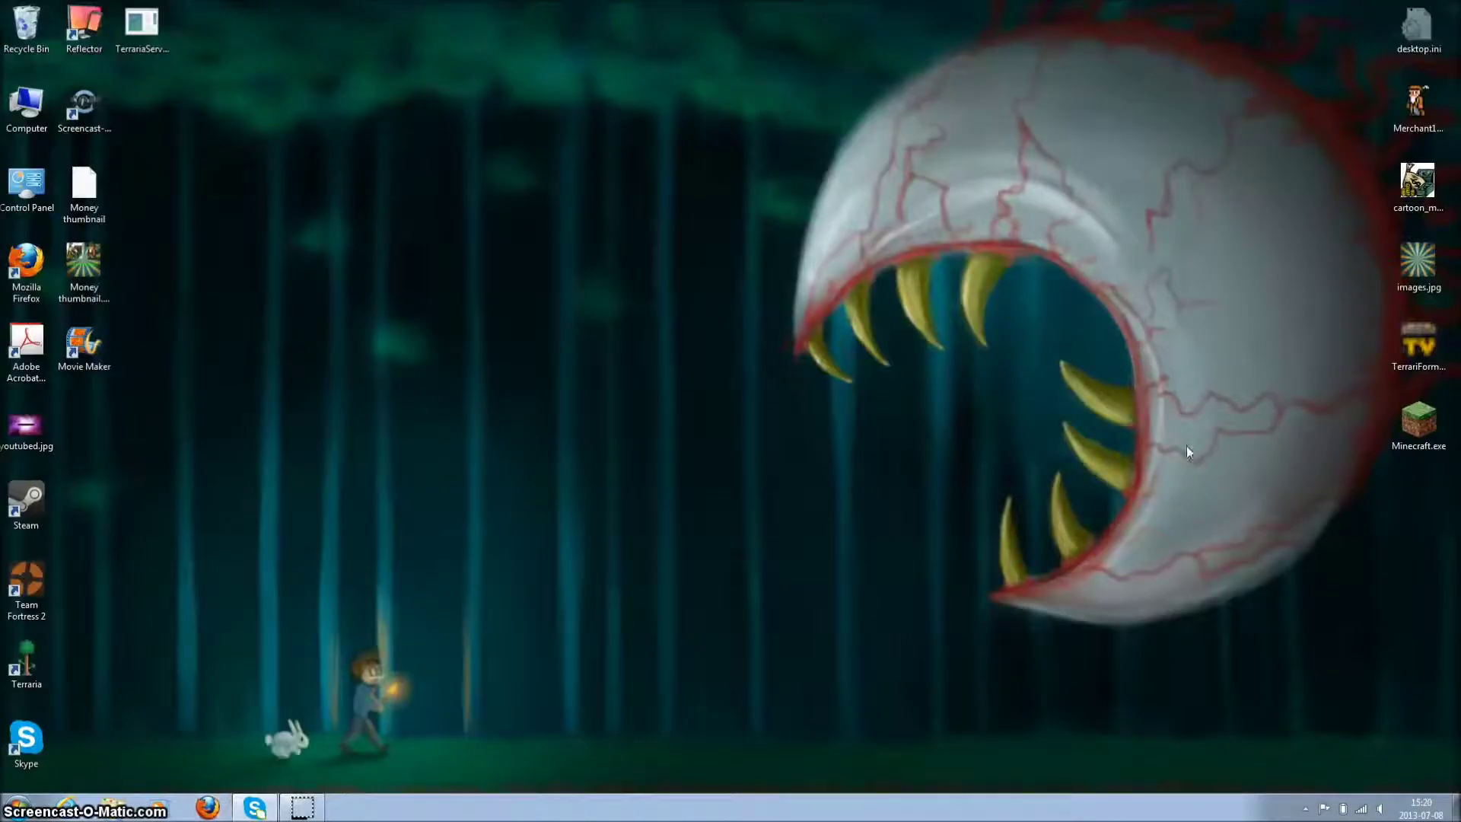
double_click(1431, 356)
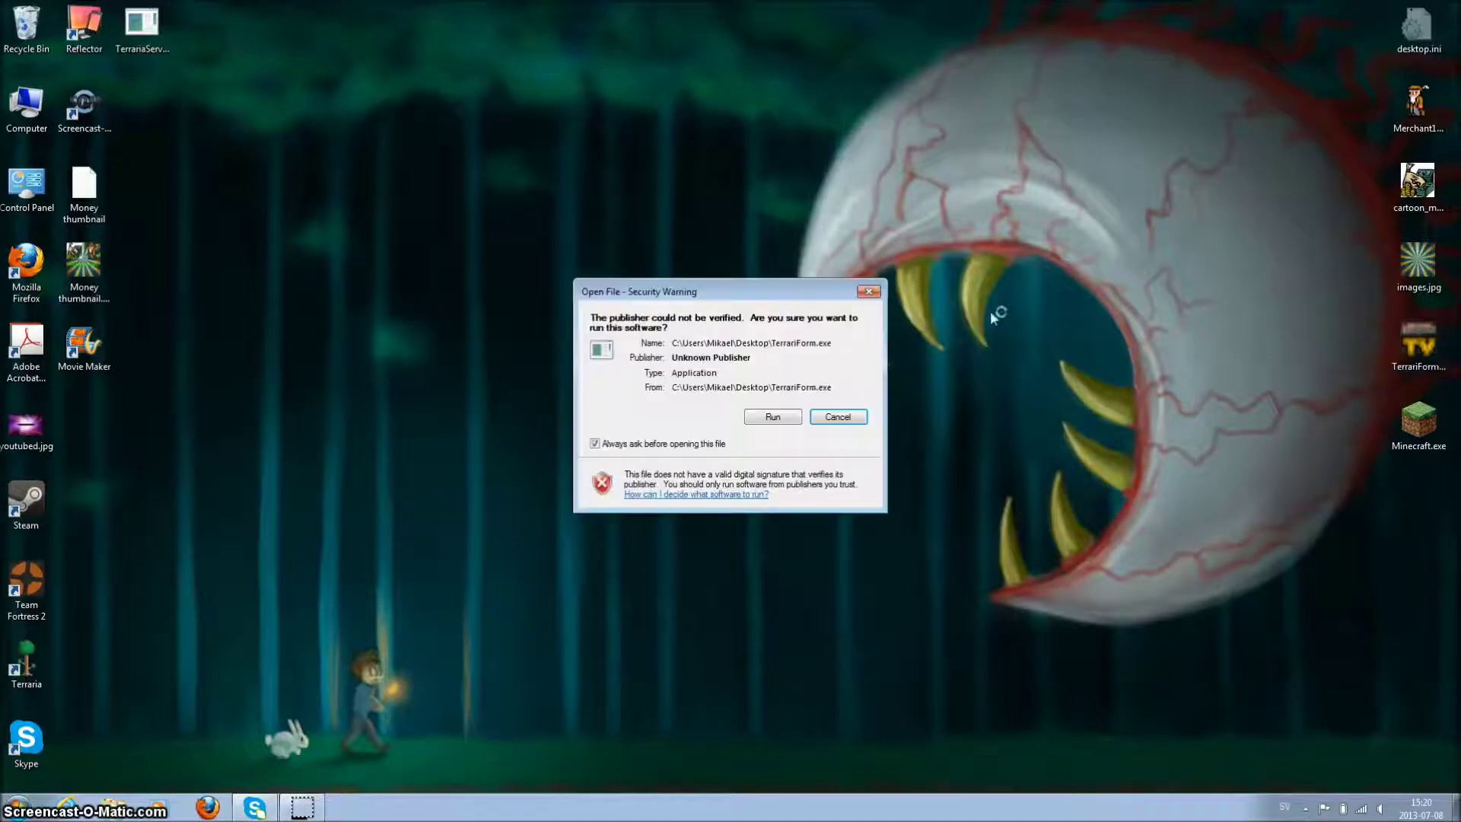
click(770, 418)
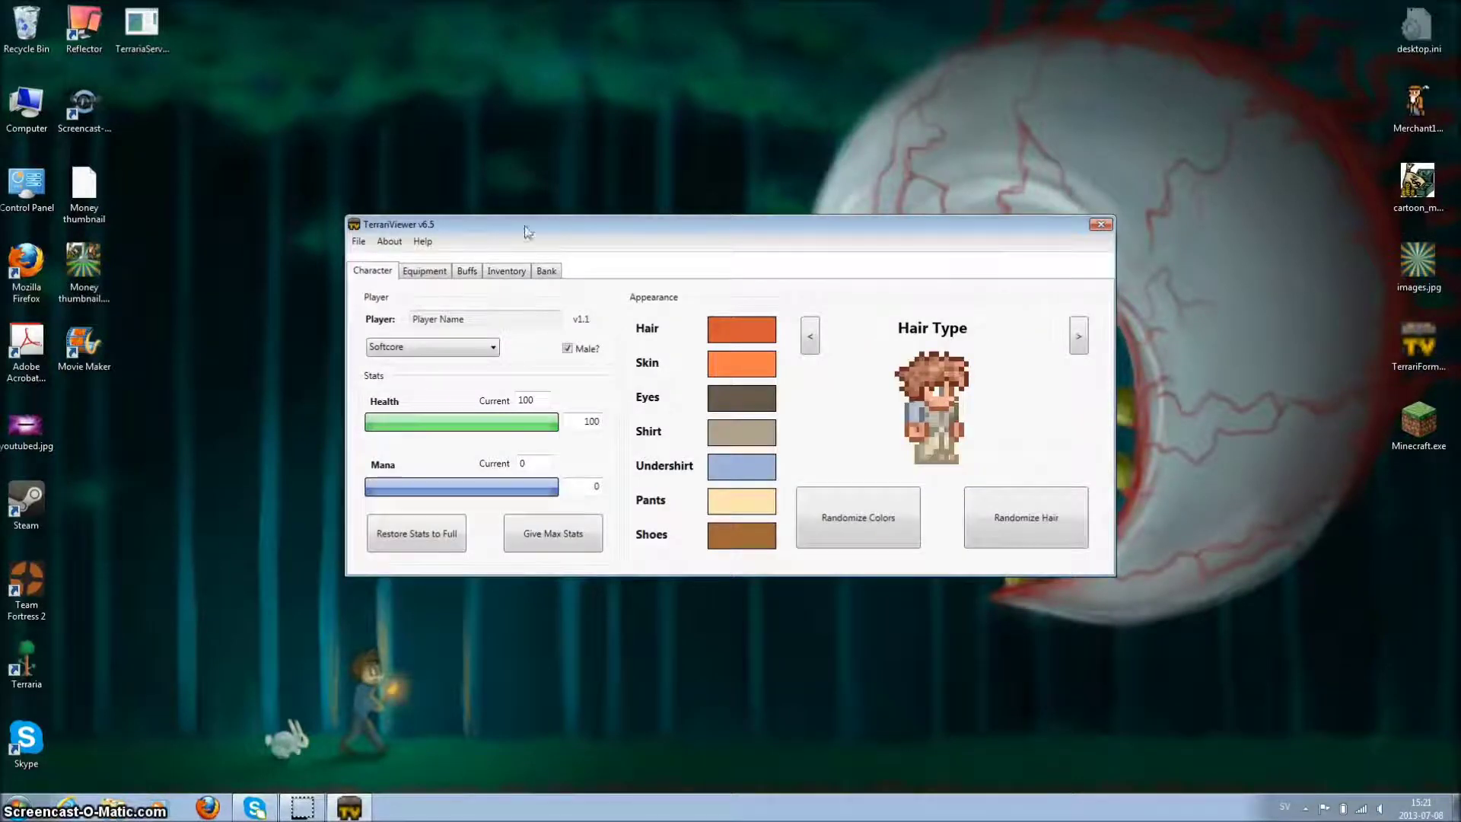
- Open the character file player1.plr from the Terraria Players folder
click(358, 242)
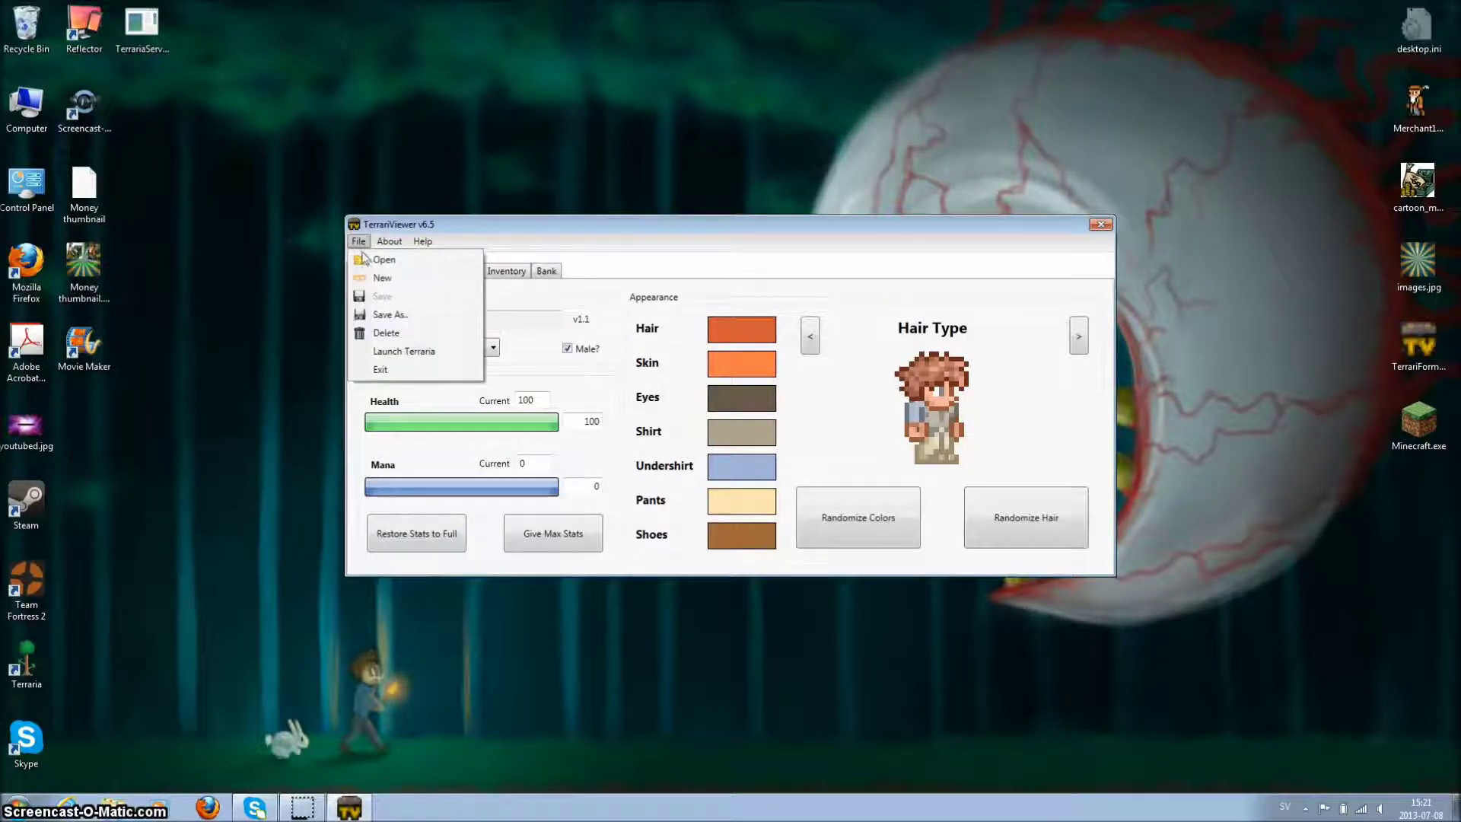
click(487, 221)
click(510, 204)
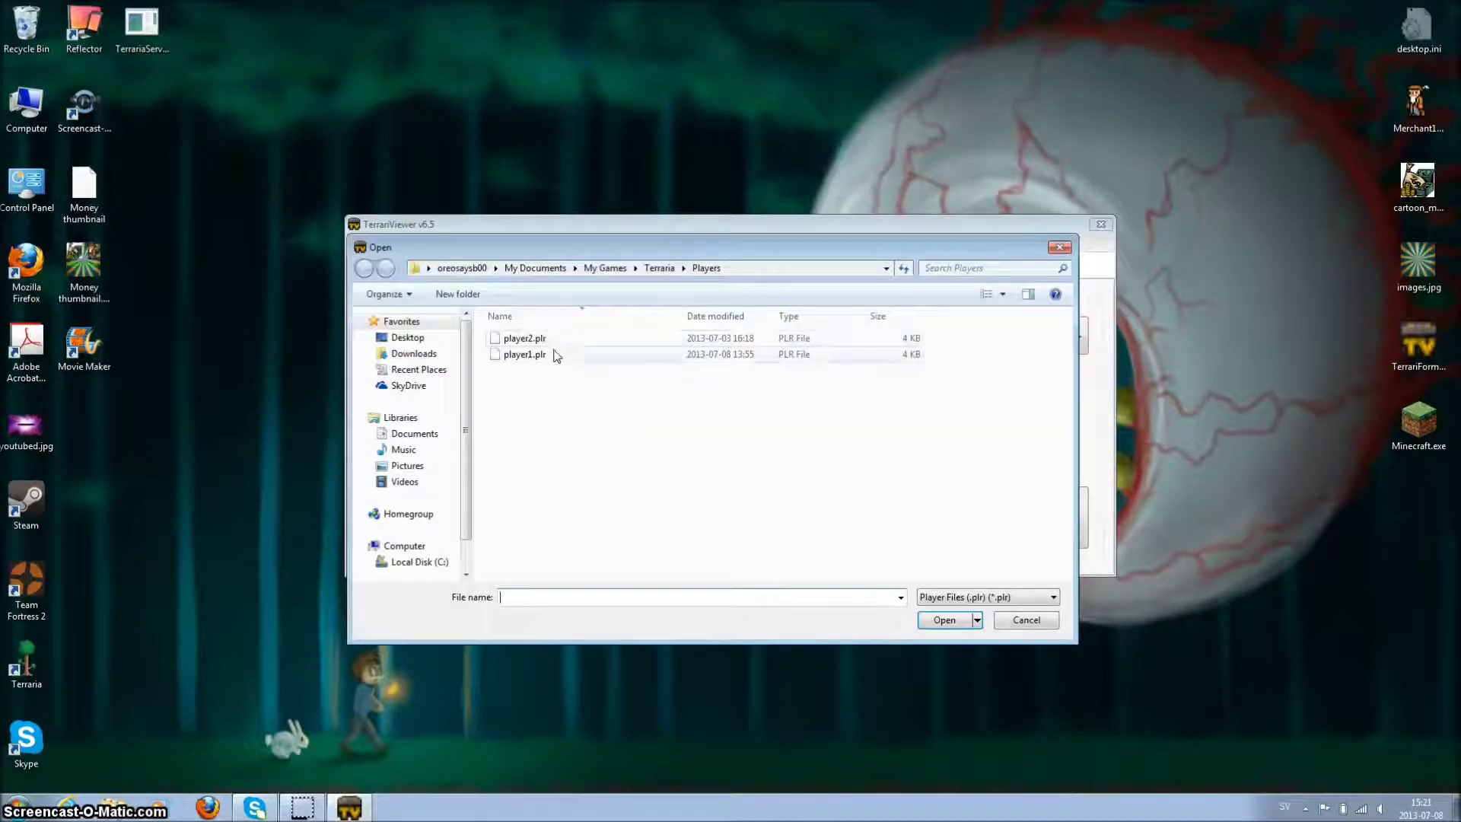
click(556, 355)
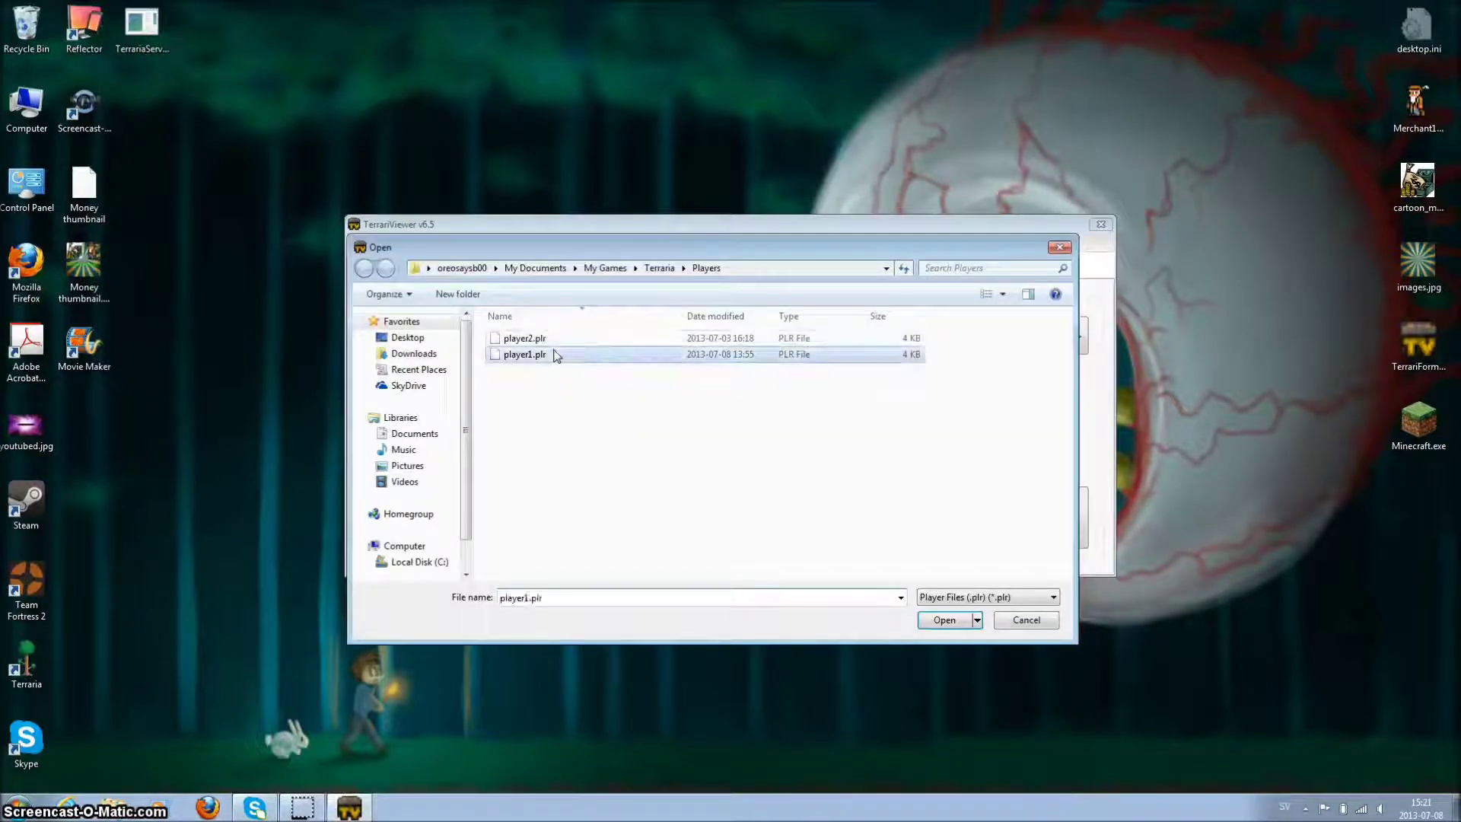
click(945, 620)
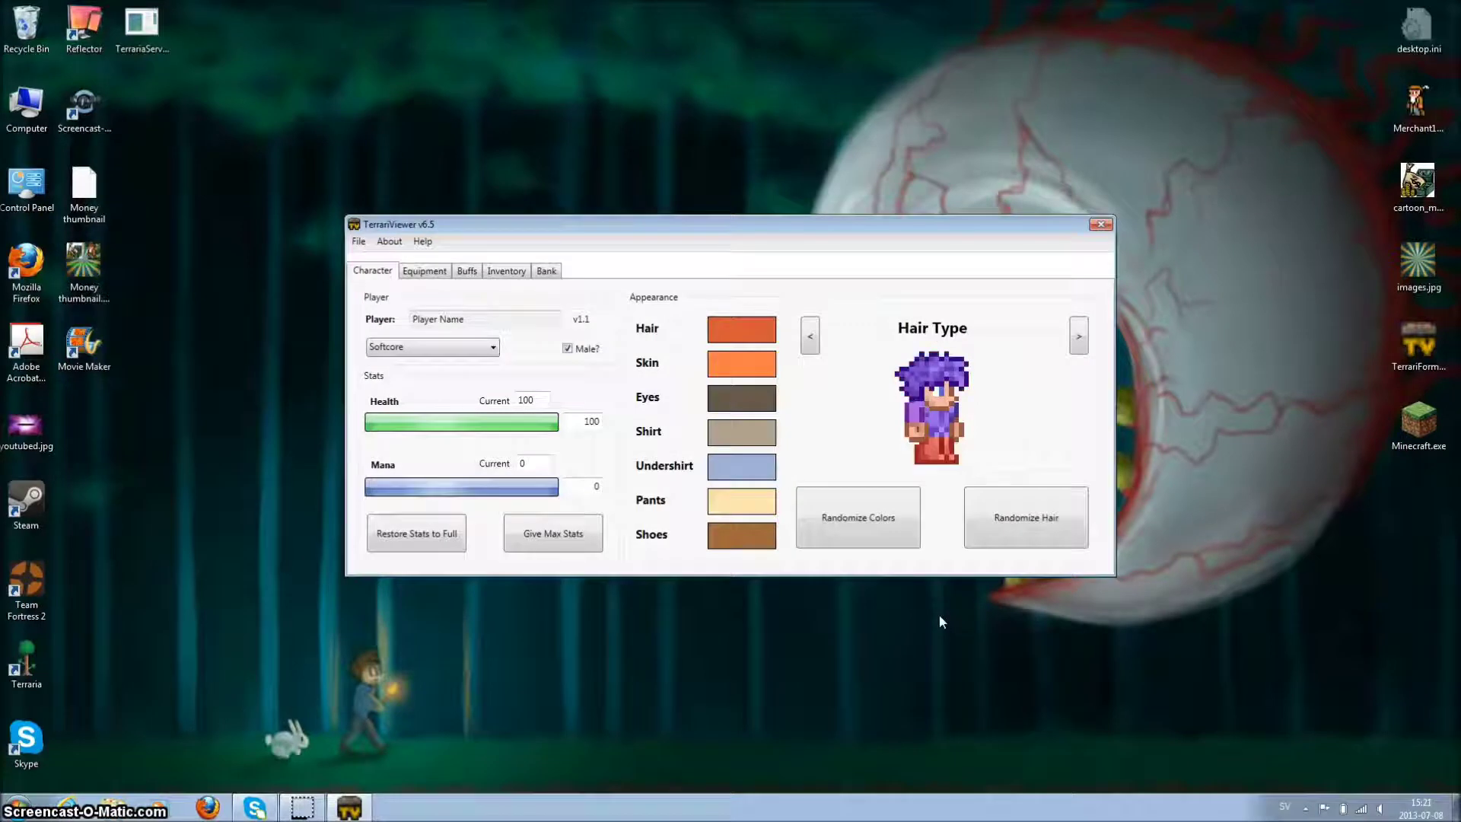
- Toggle the character's Male option off and on, and view the difficulty choices and the equipment
click(568, 350)
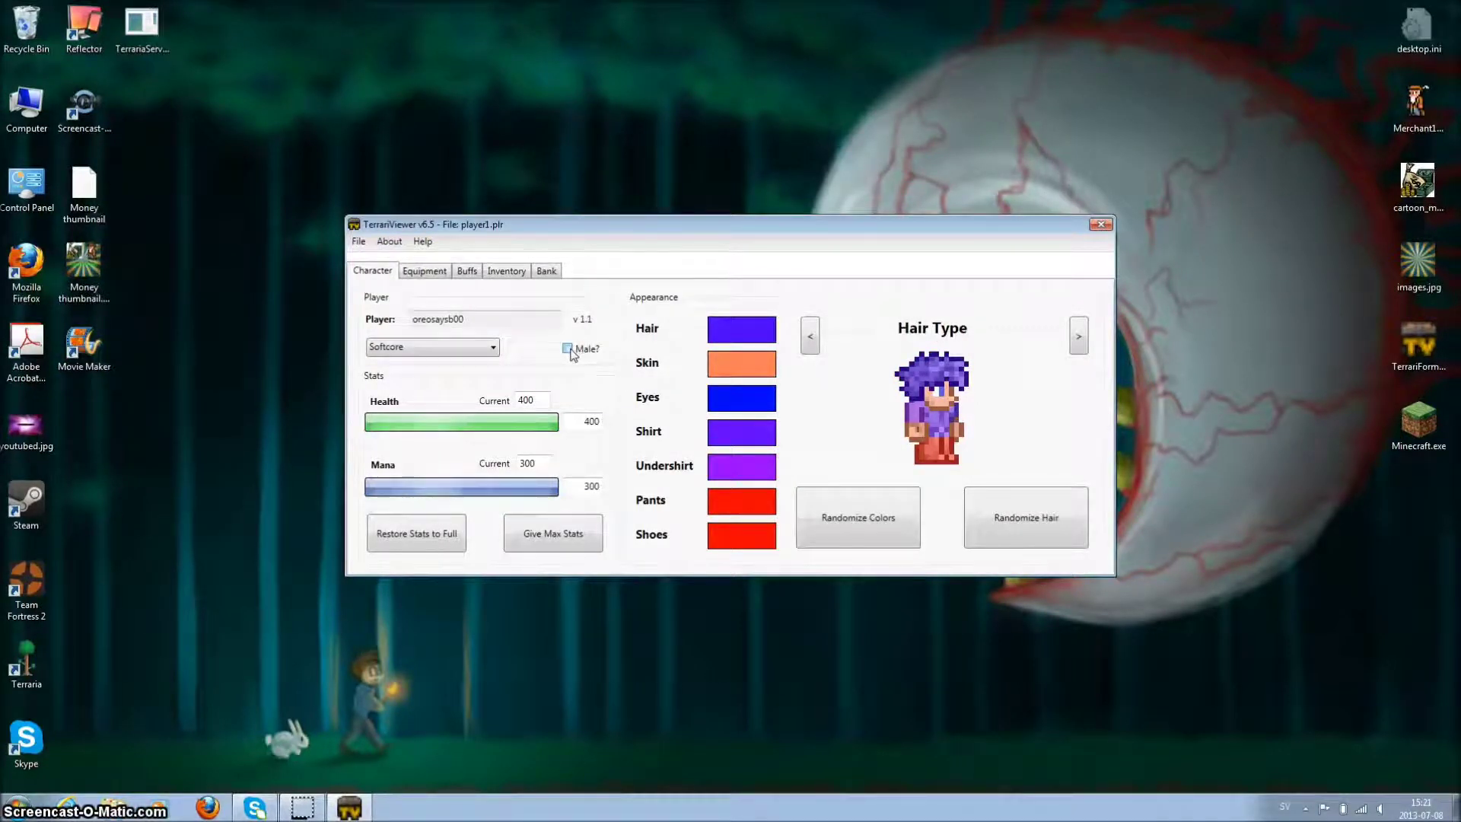
click(569, 350)
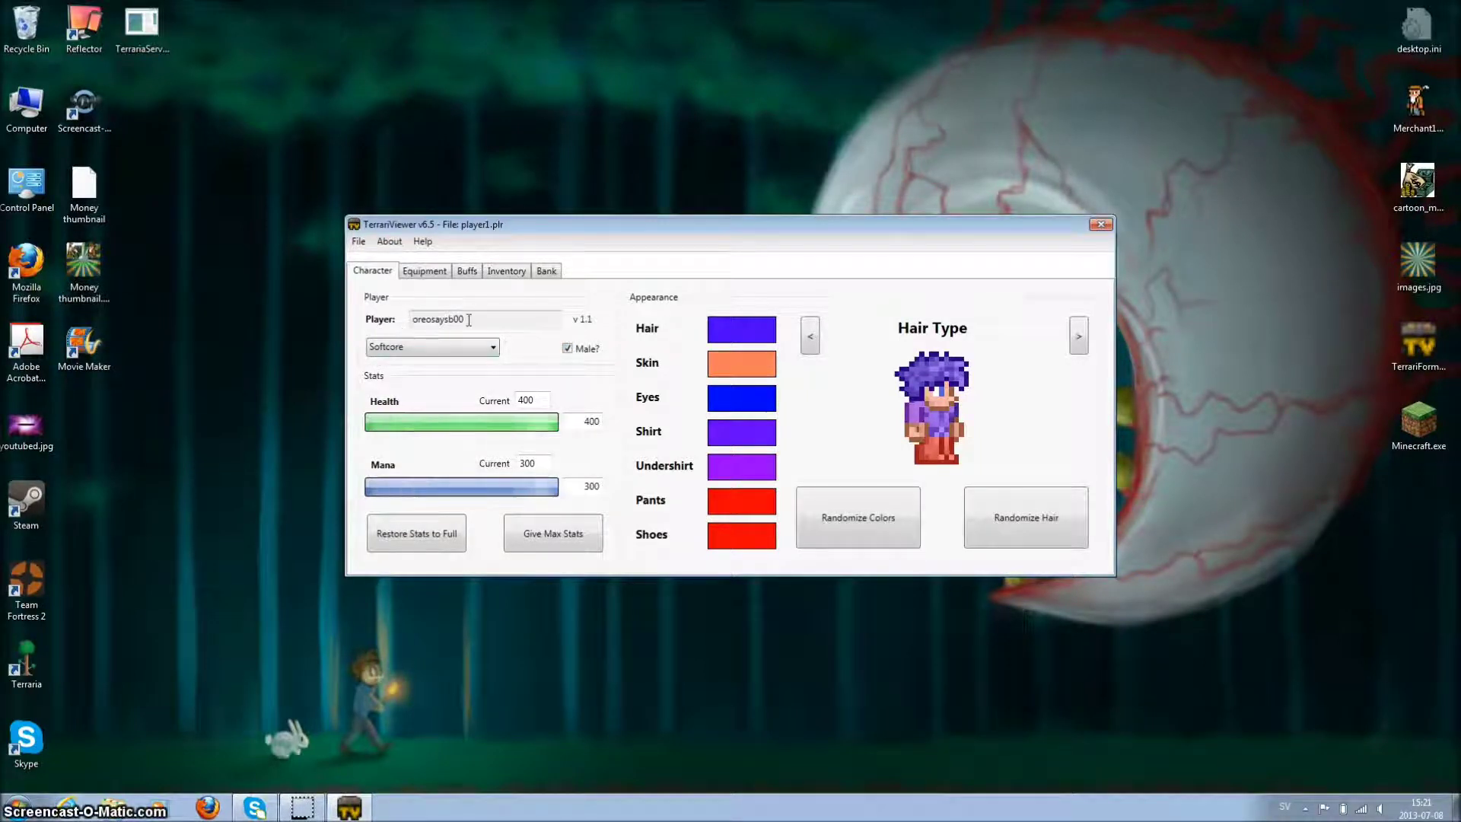
click(461, 352)
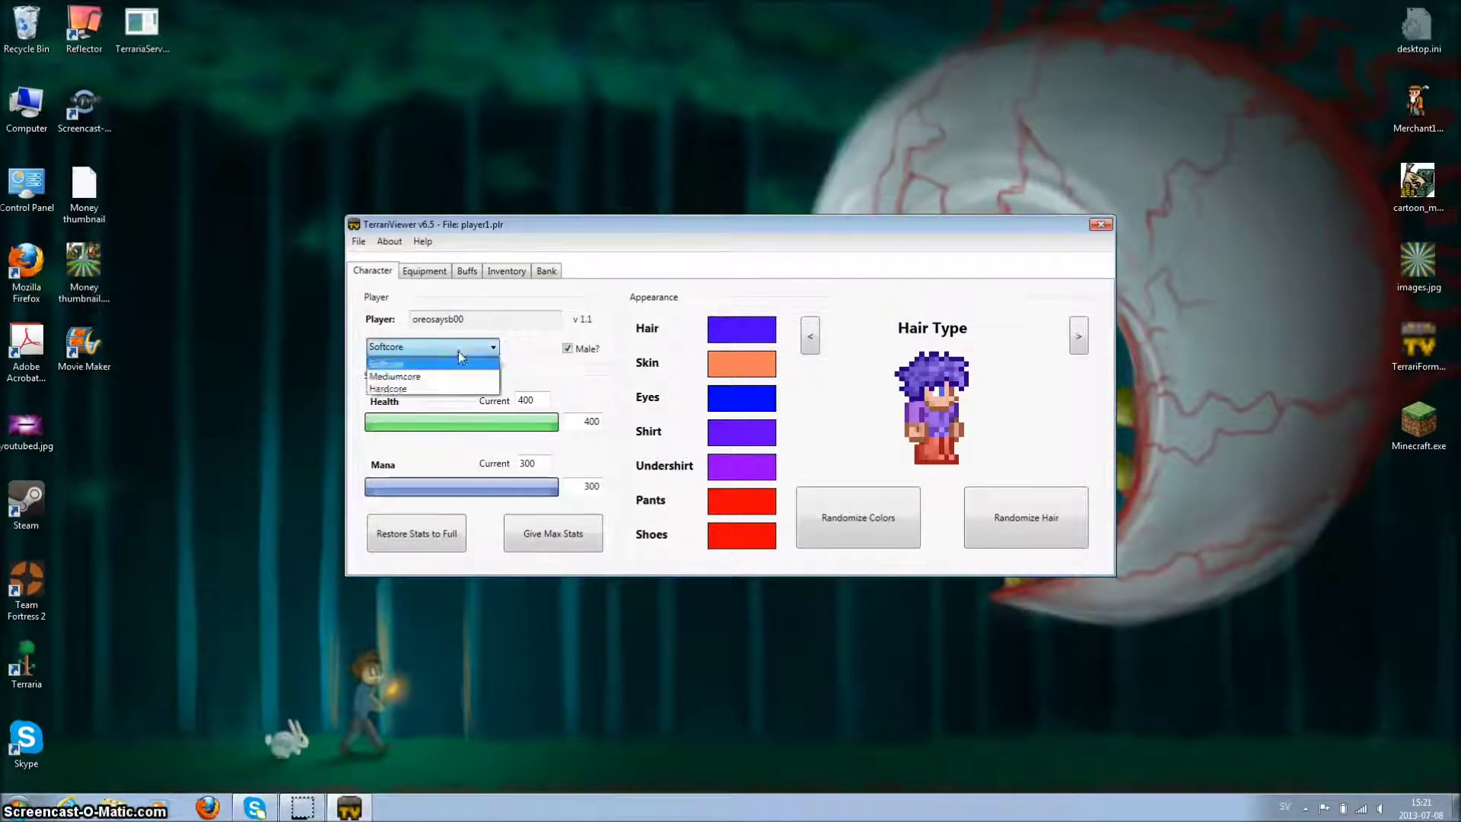
click(509, 347)
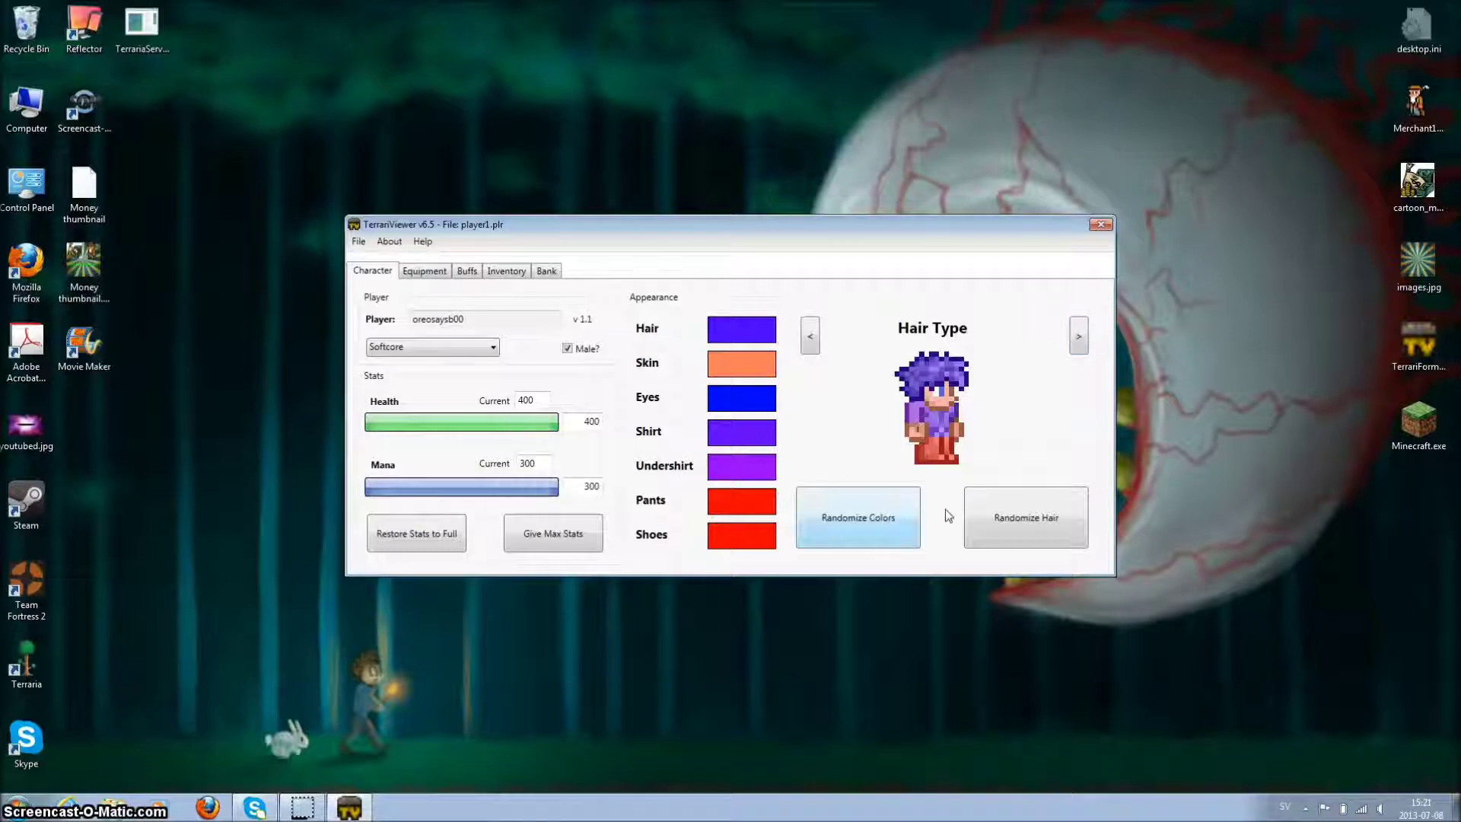
click(427, 273)
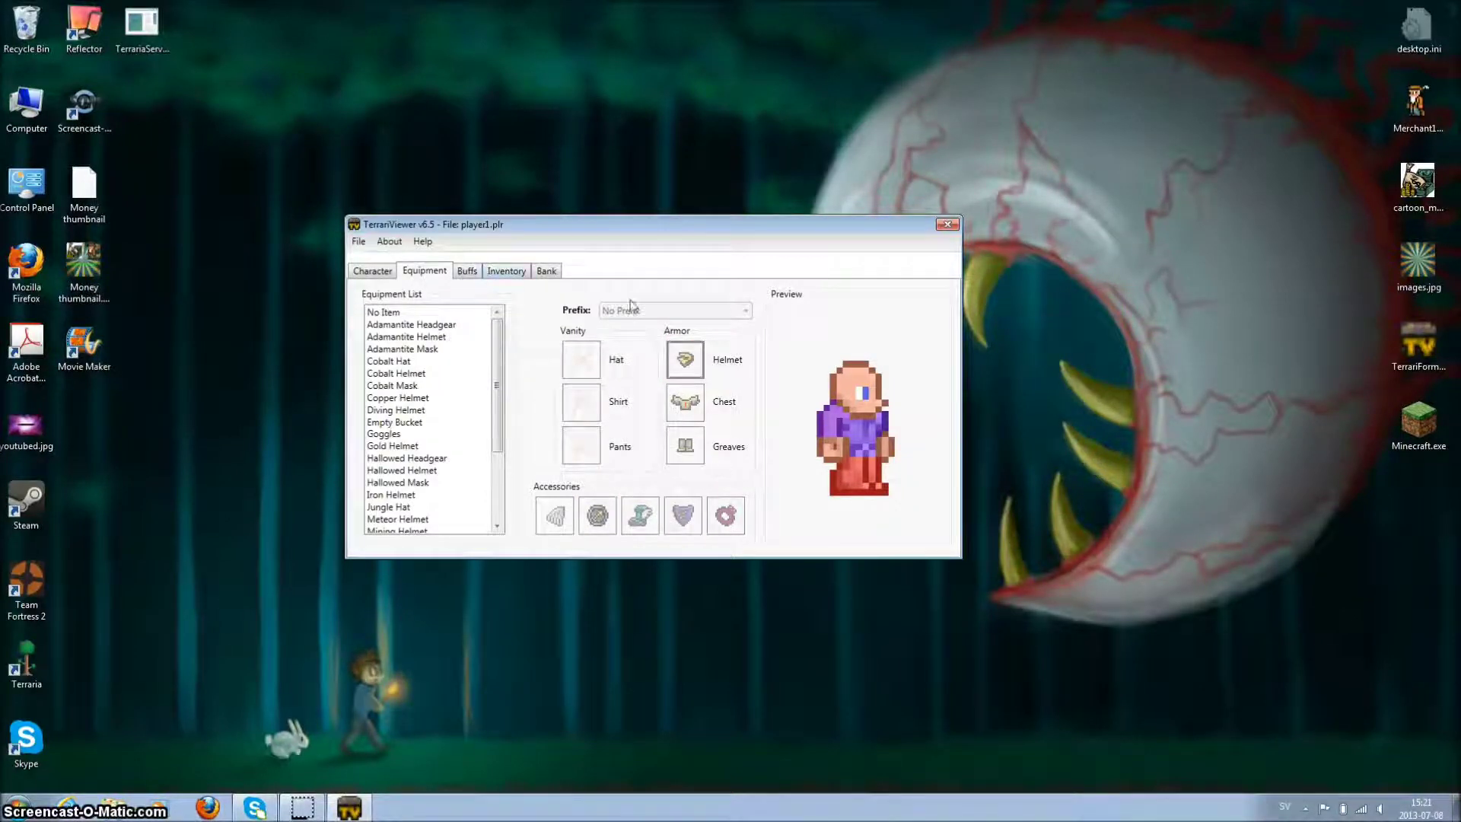
- Add the Mana Regeneration and Regeneration buffs in the first two buff slots and give them 30 minutes
click(475, 272)
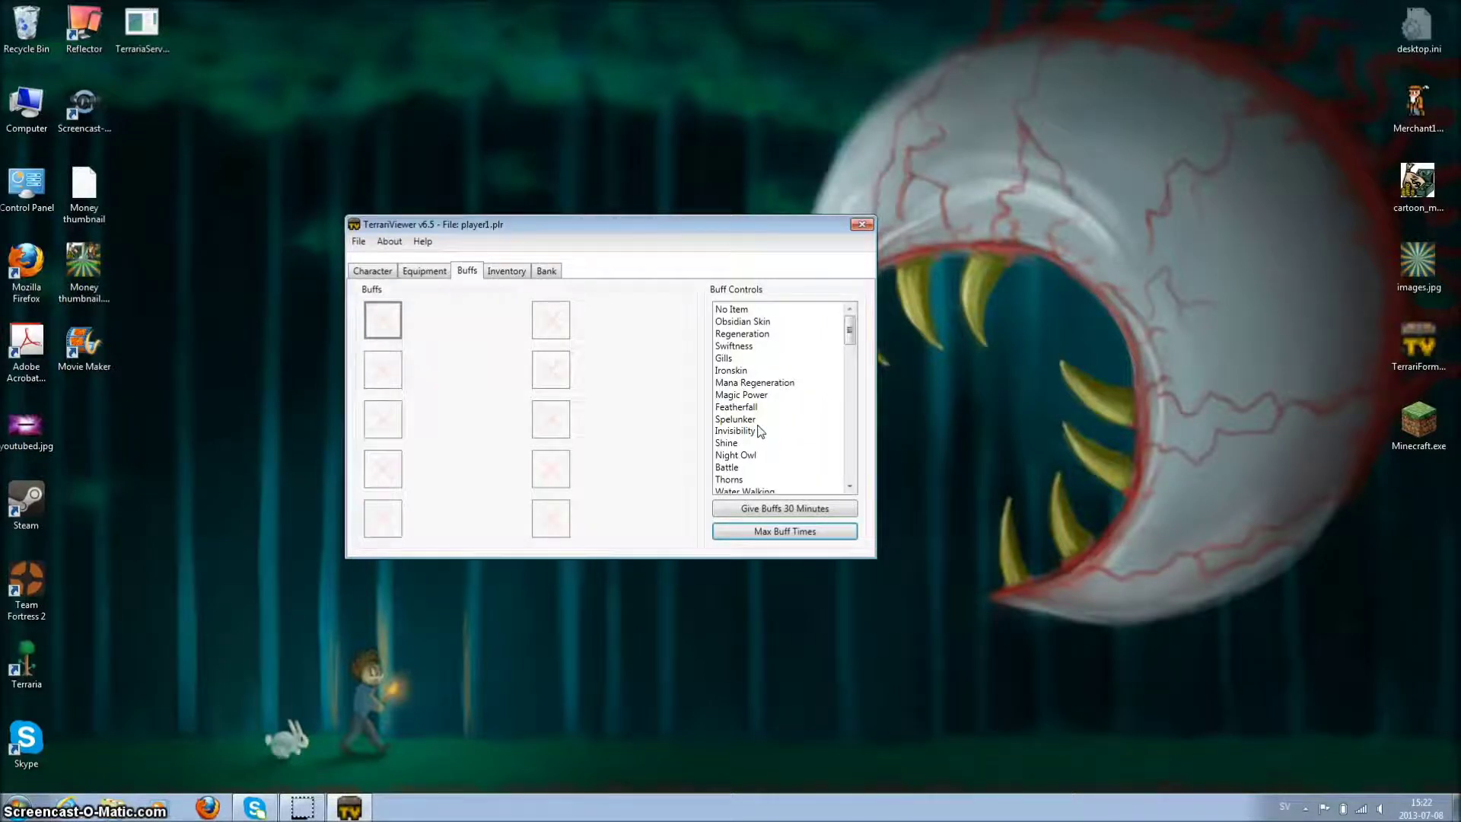
click(763, 384)
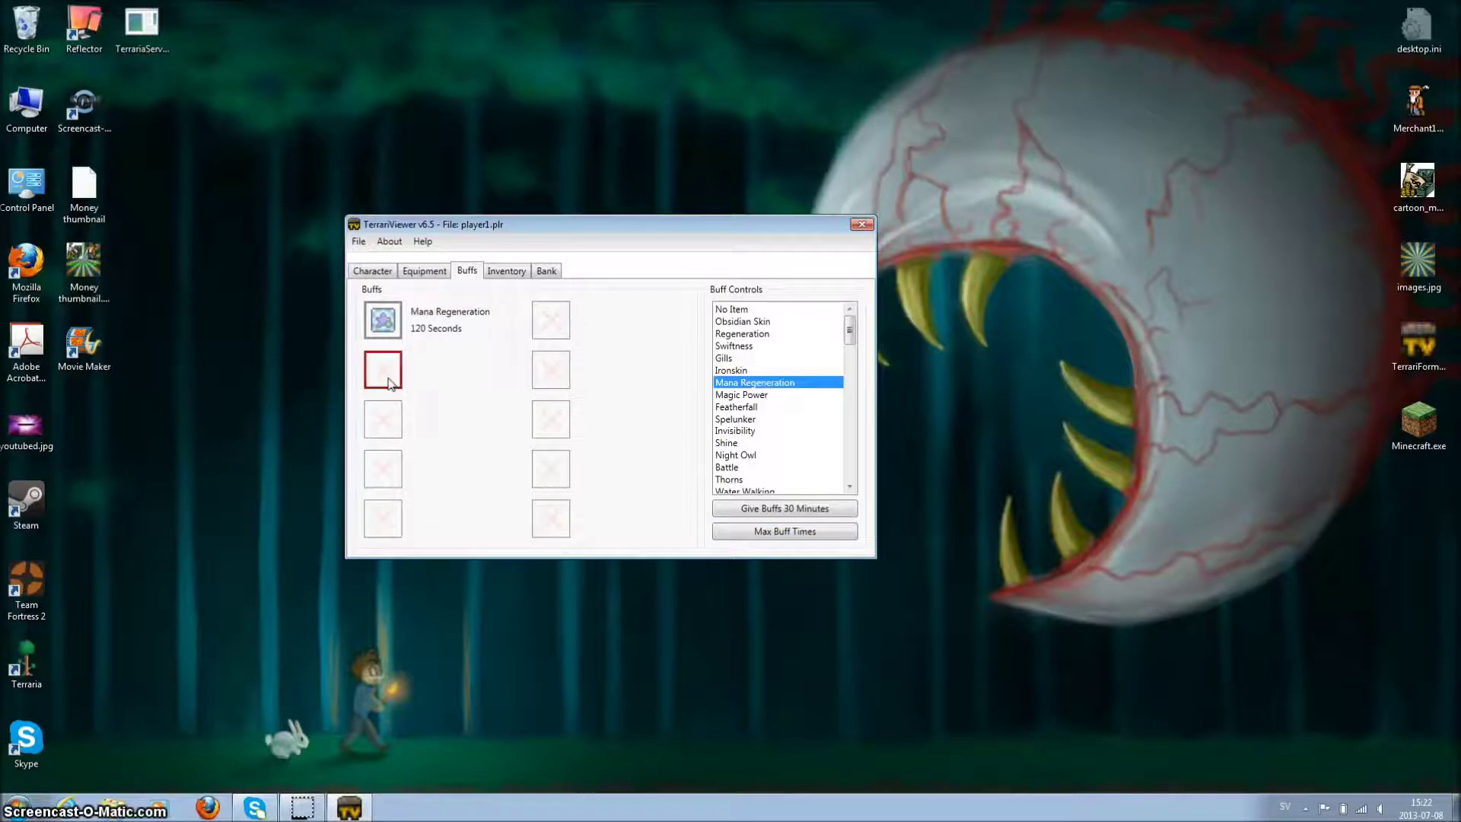
click(749, 338)
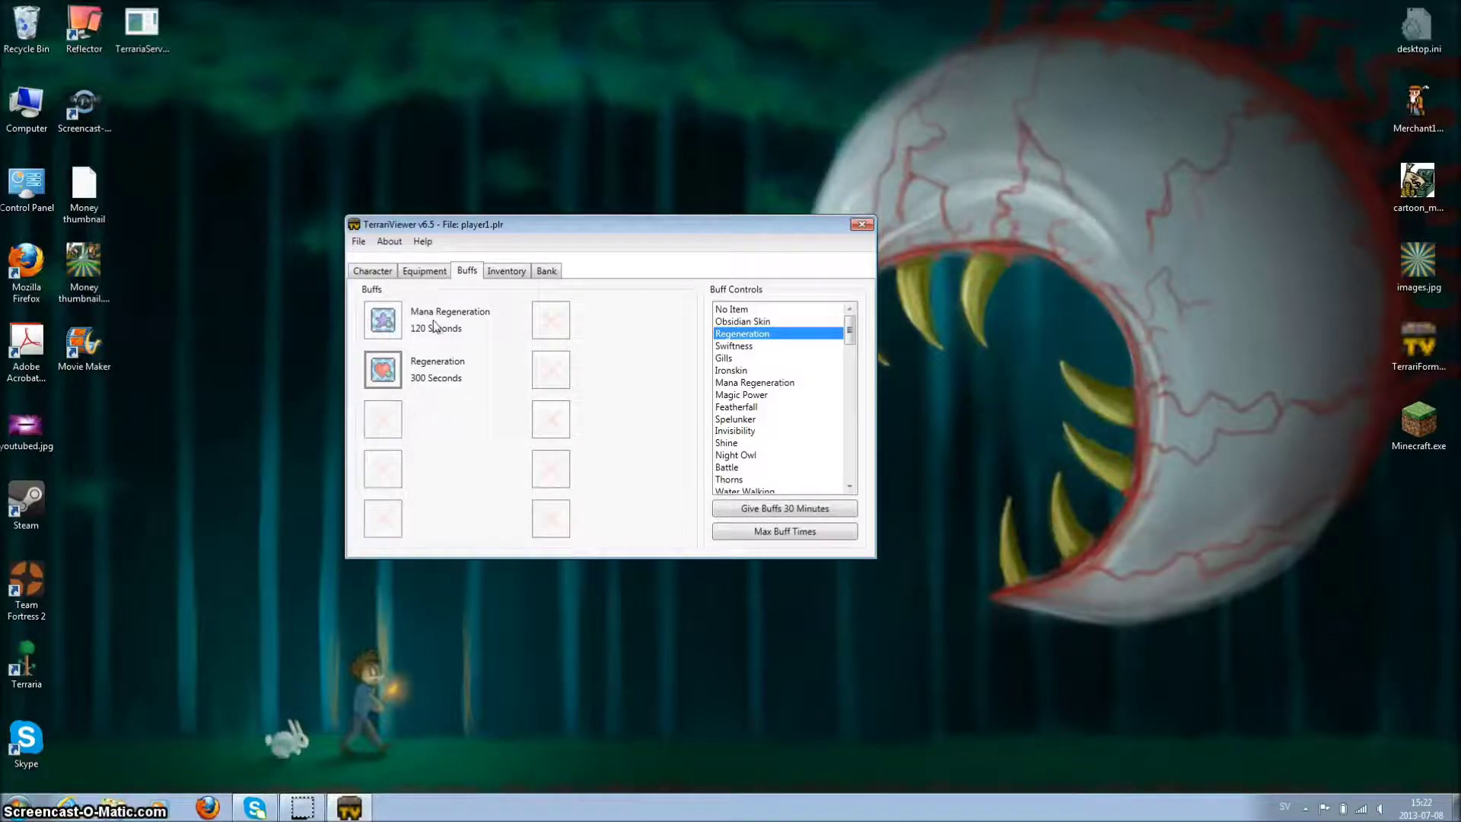
click(741, 513)
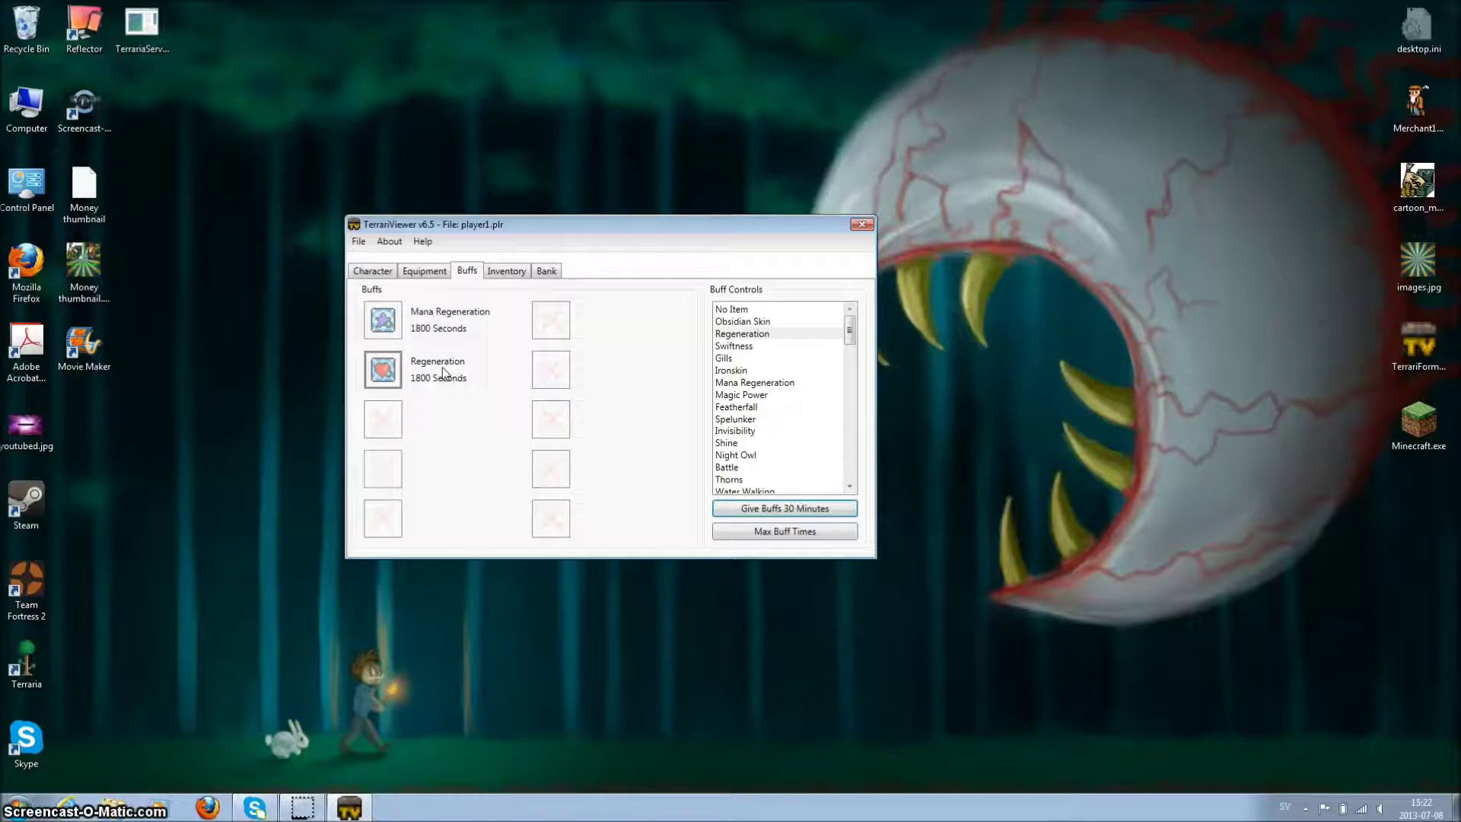
- Find the item "excalibur" and place it in the empty fourth slot of the second inventory row
click(517, 277)
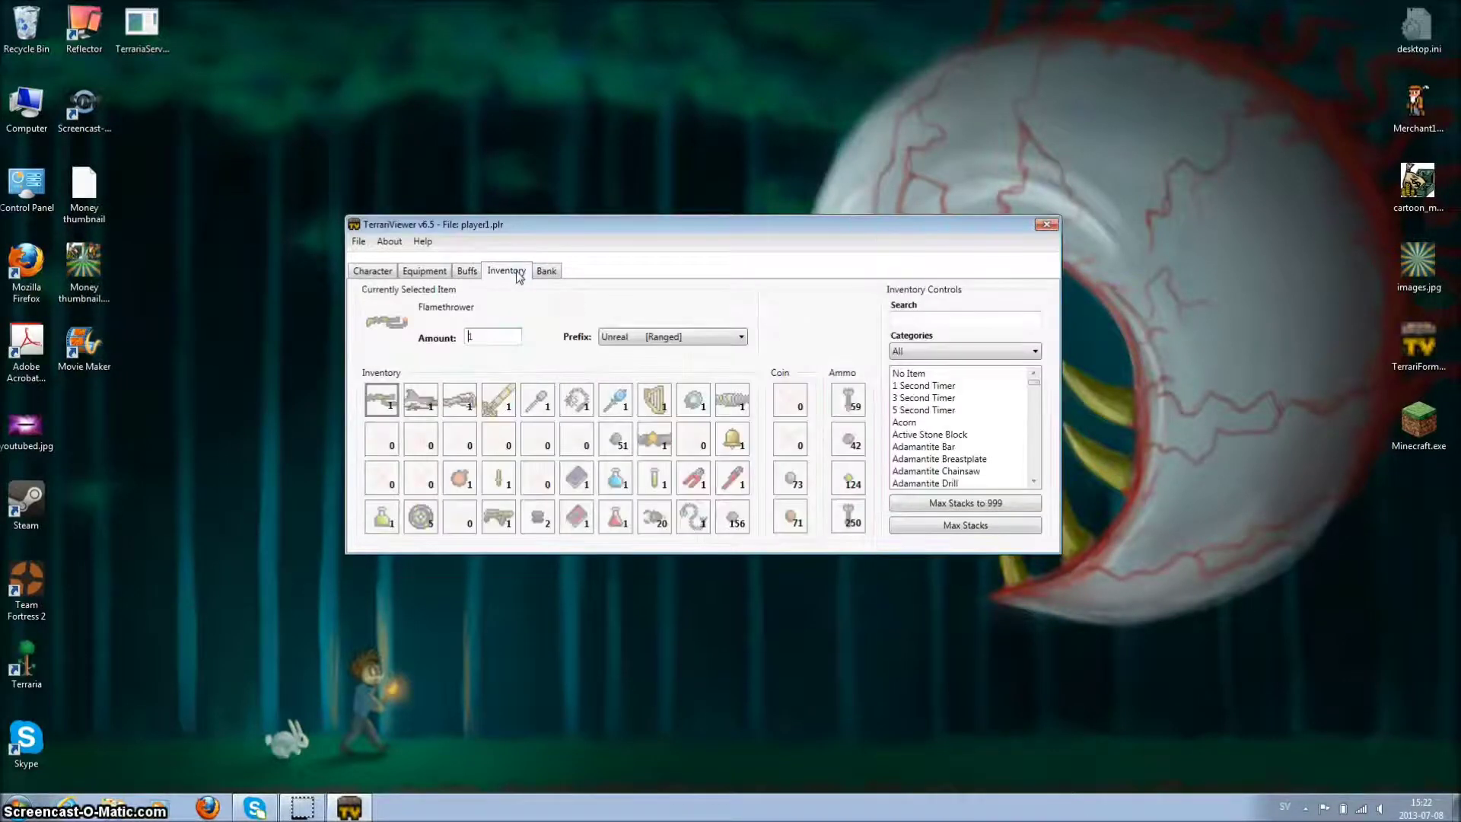
click(499, 441)
click(925, 324)
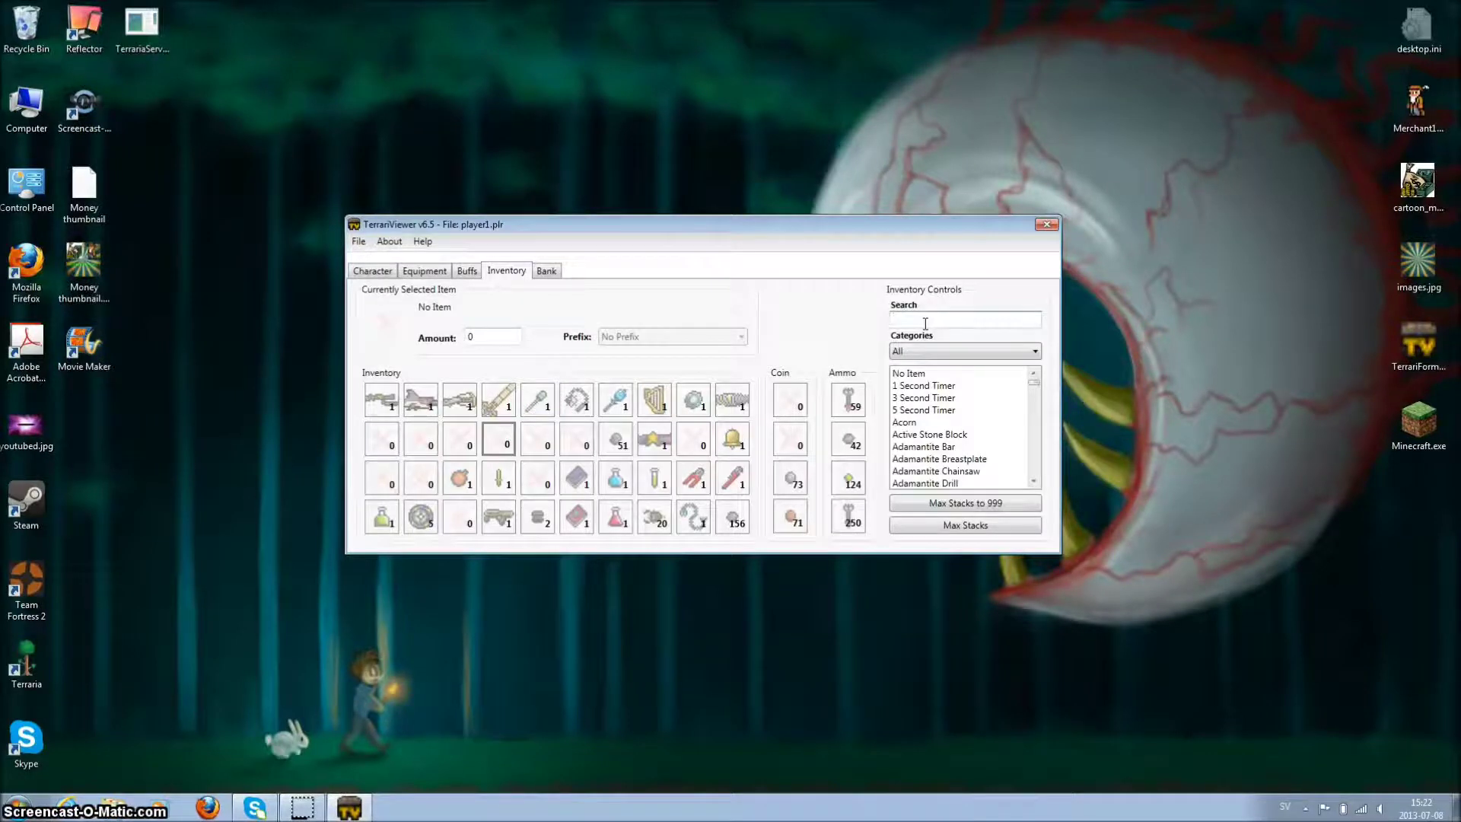
text(e)
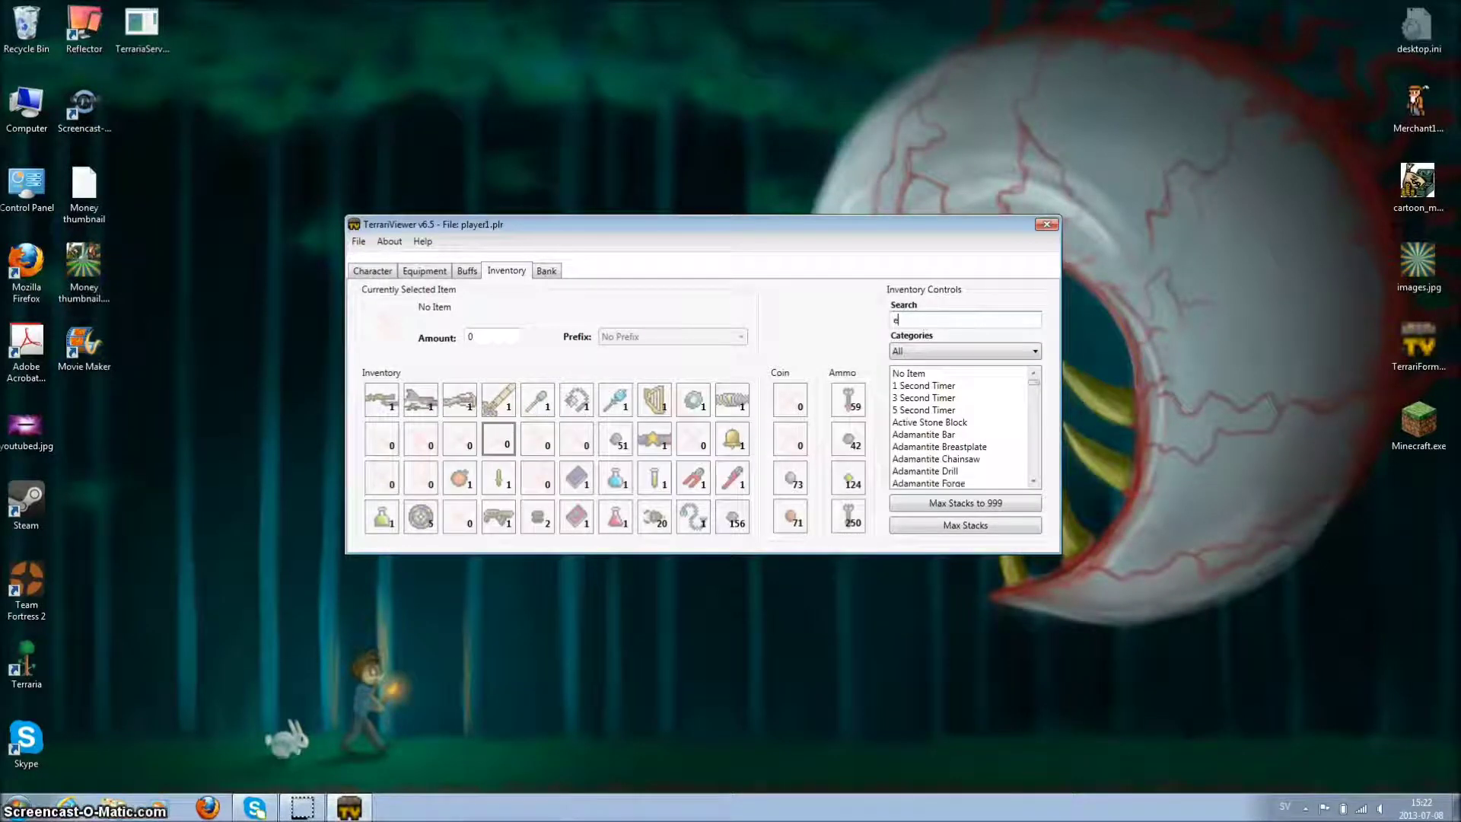
text(xcalibur)
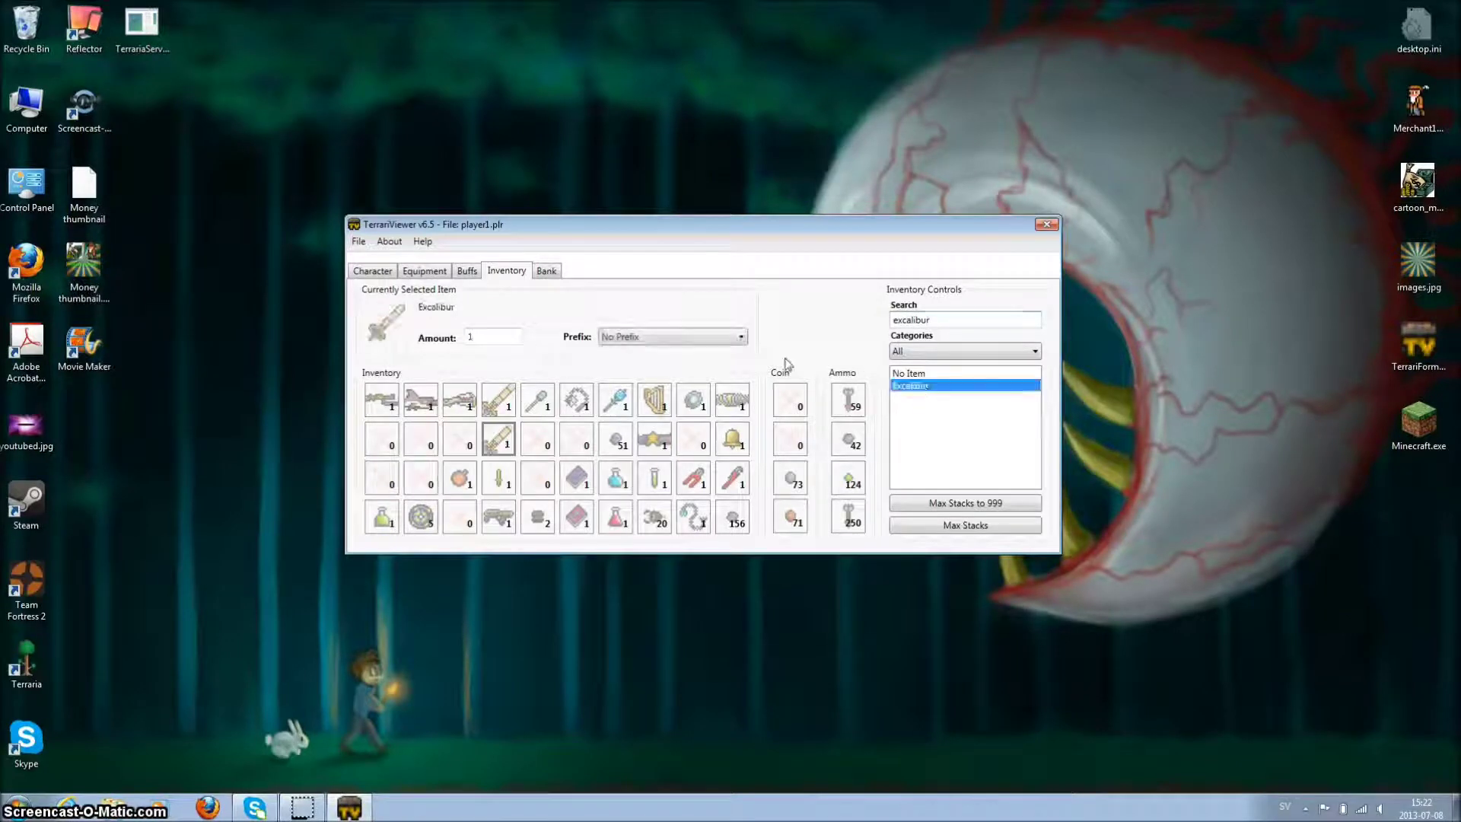
- Give the newly added Excalibur the Legendary [Melee] prefix
click(707, 337)
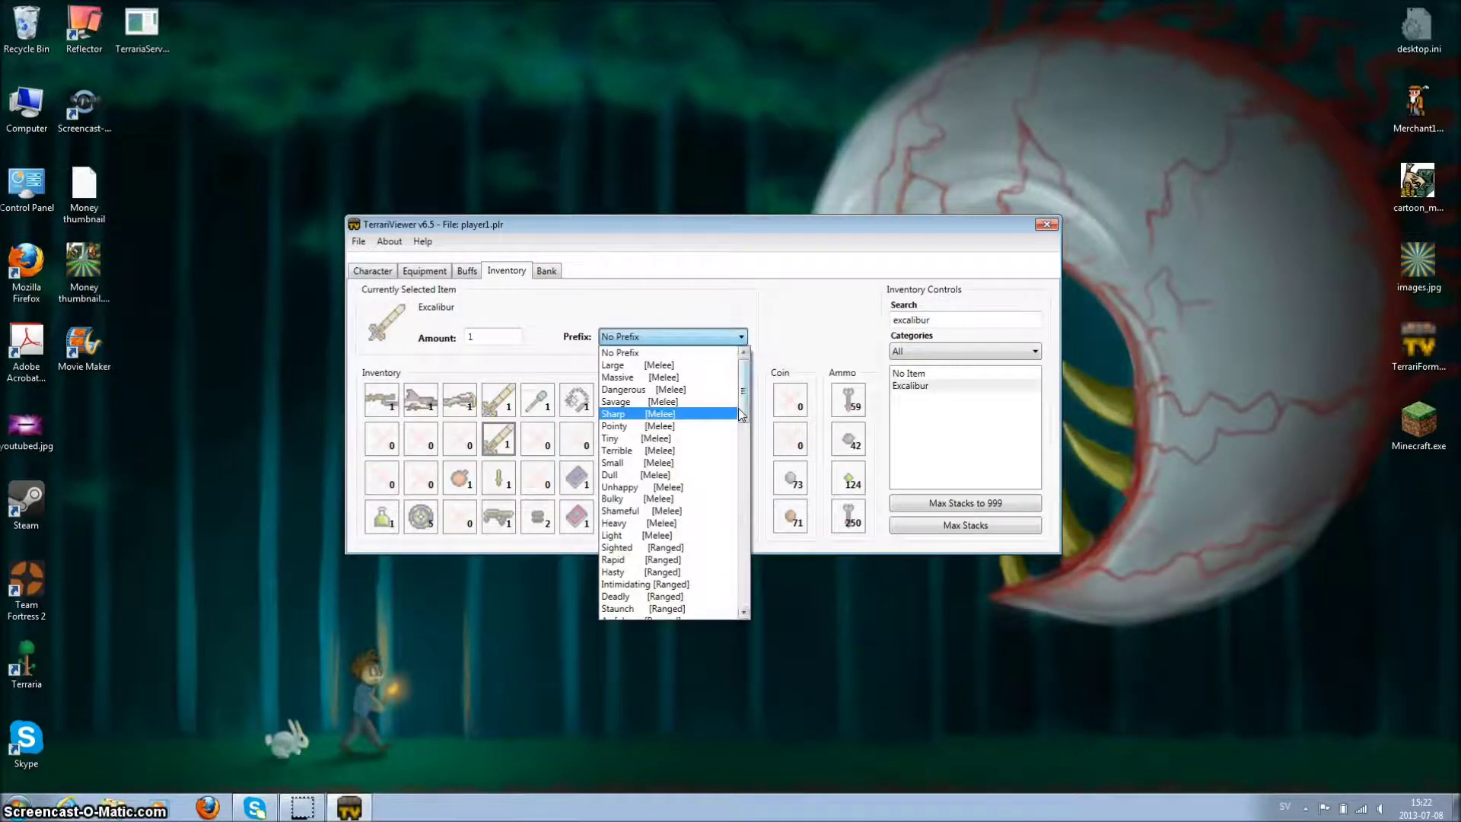
drag(742, 415, 706, 697)
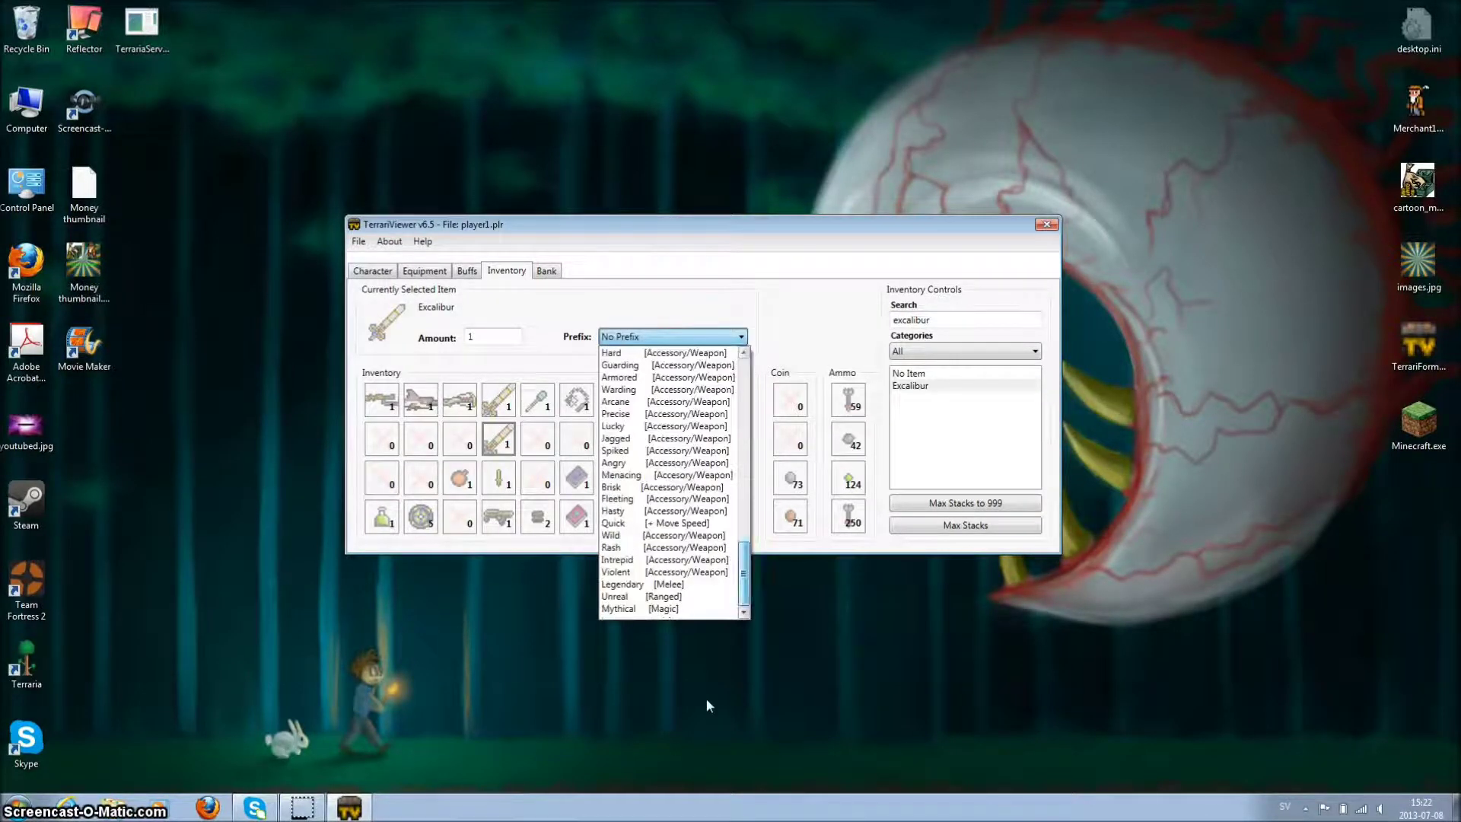
click(650, 587)
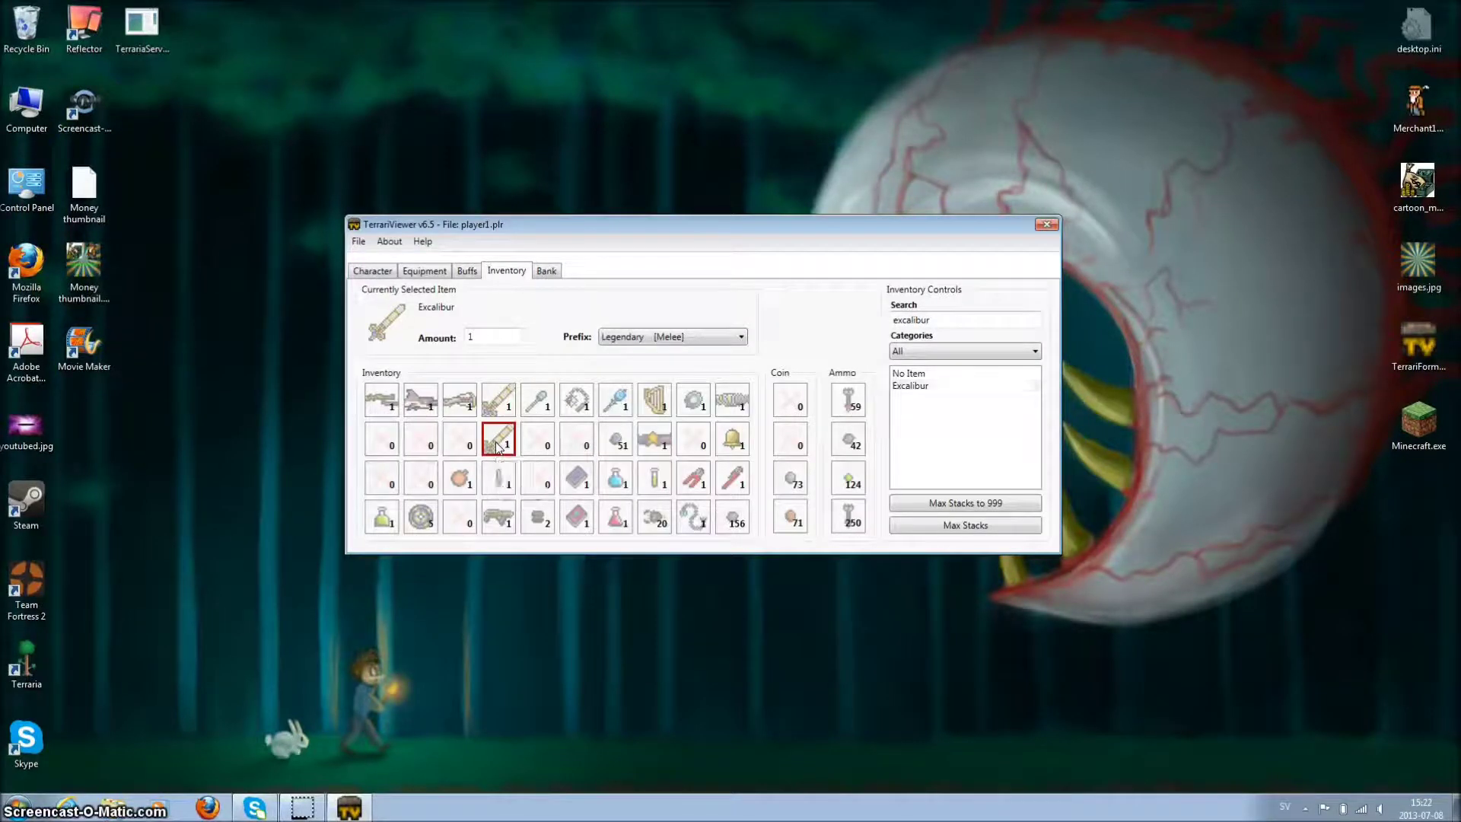
- Remove the Excalibur from the fourth slot of the second inventory row by replacing it with No Item
click(907, 376)
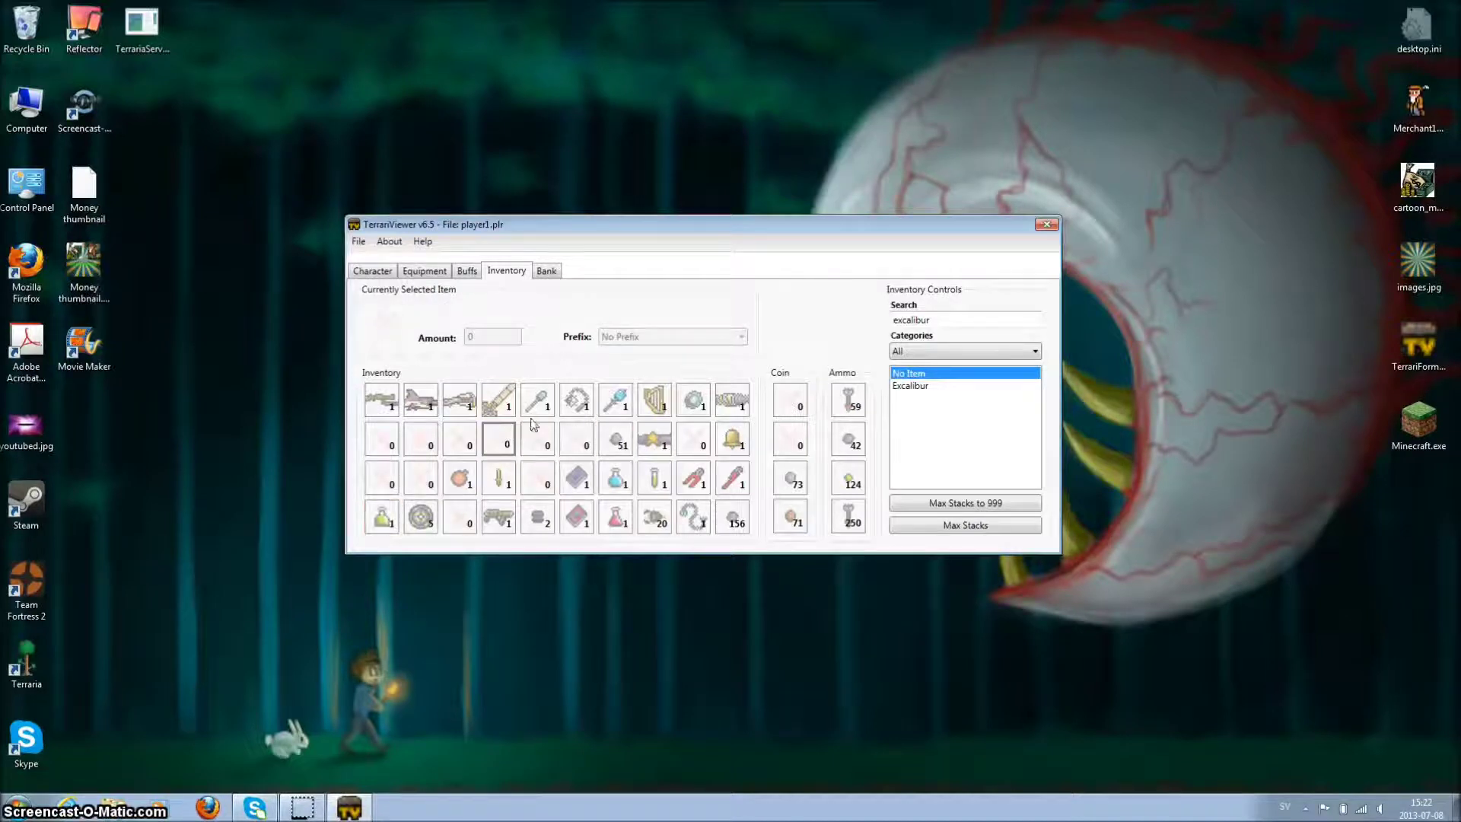
- View the character's bank and safe contents, selecting a few empty slots in both grids
click(547, 272)
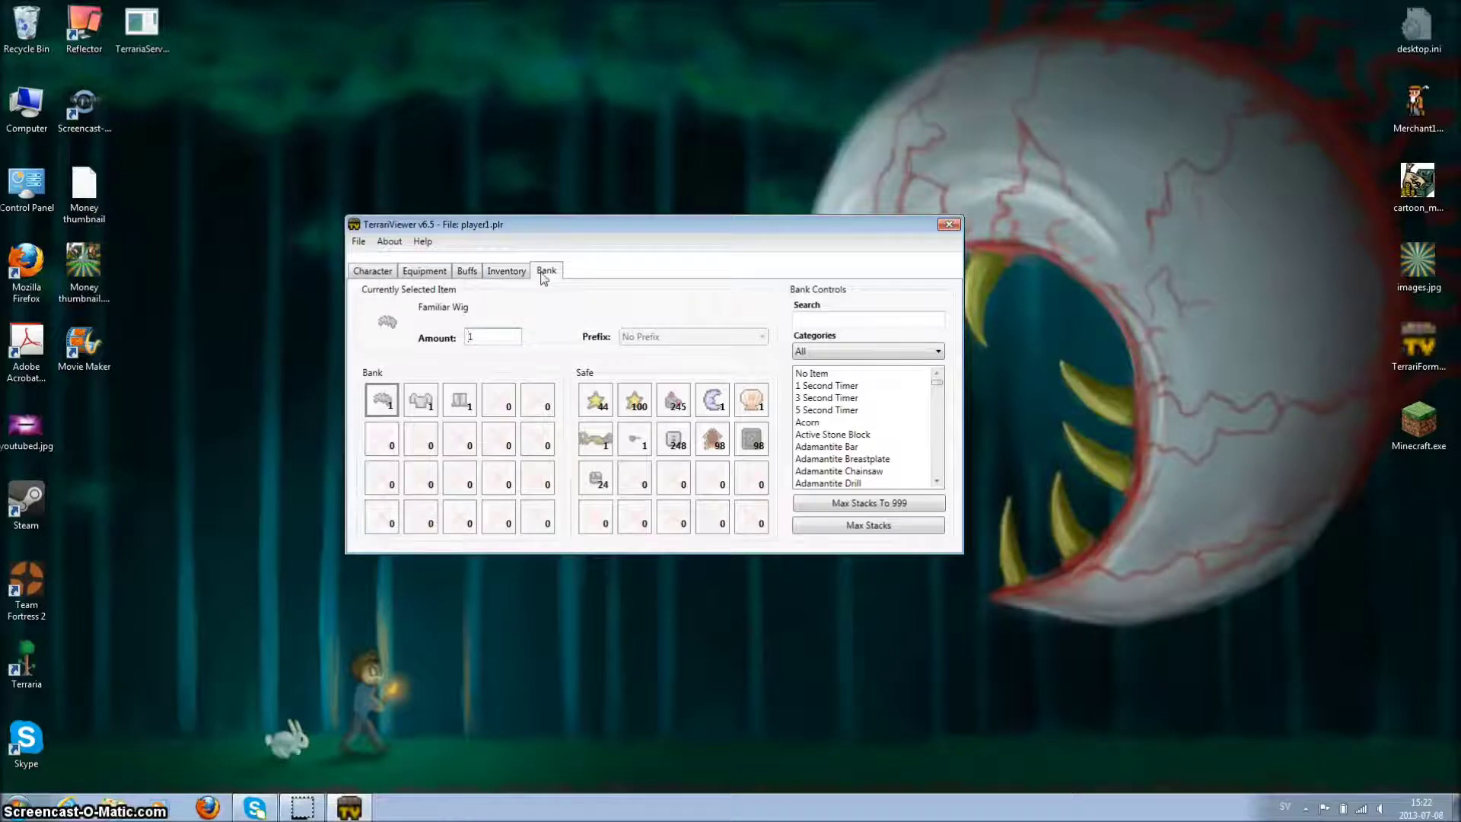
click(493, 405)
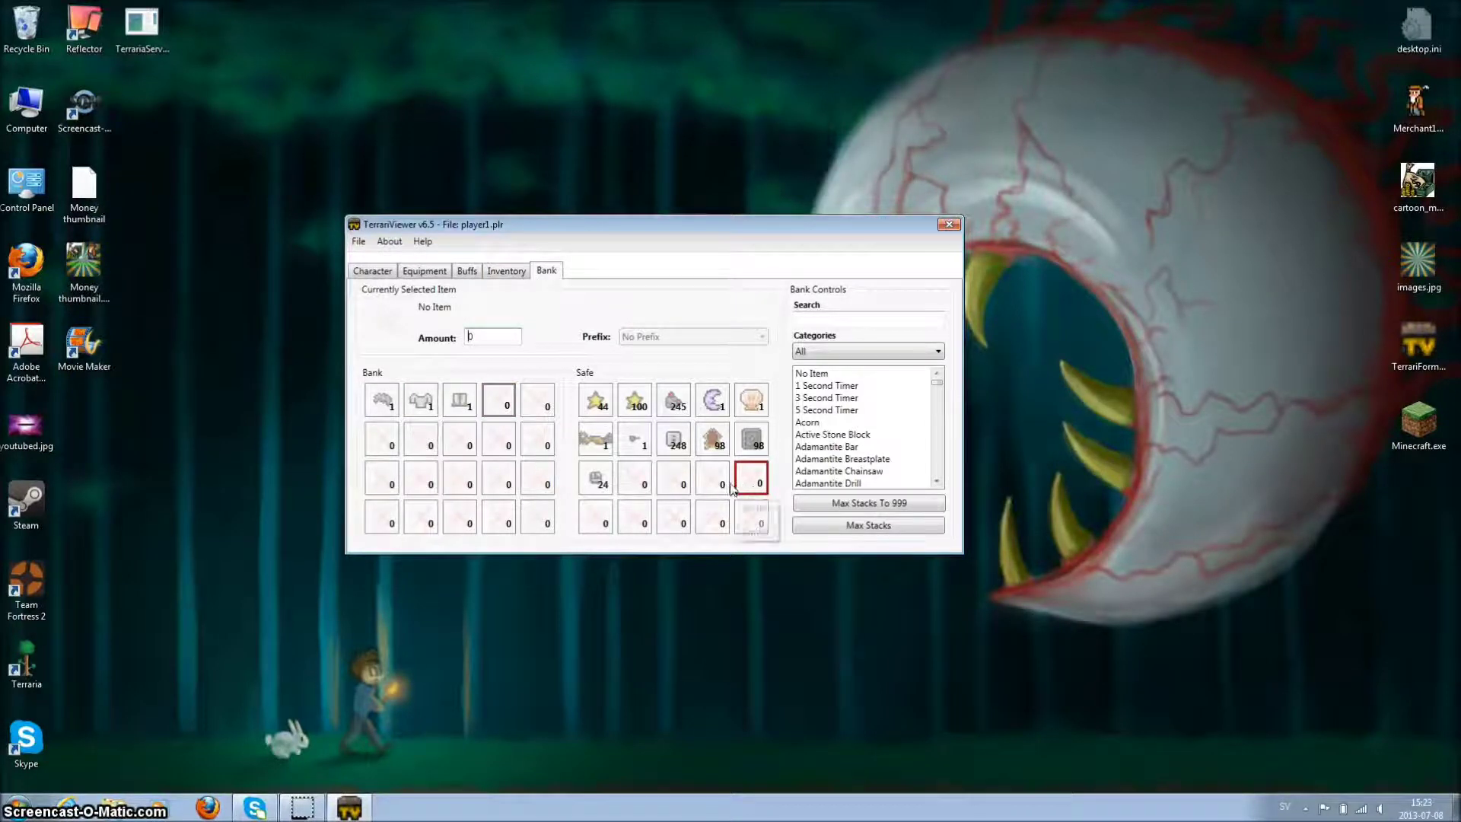
click(698, 485)
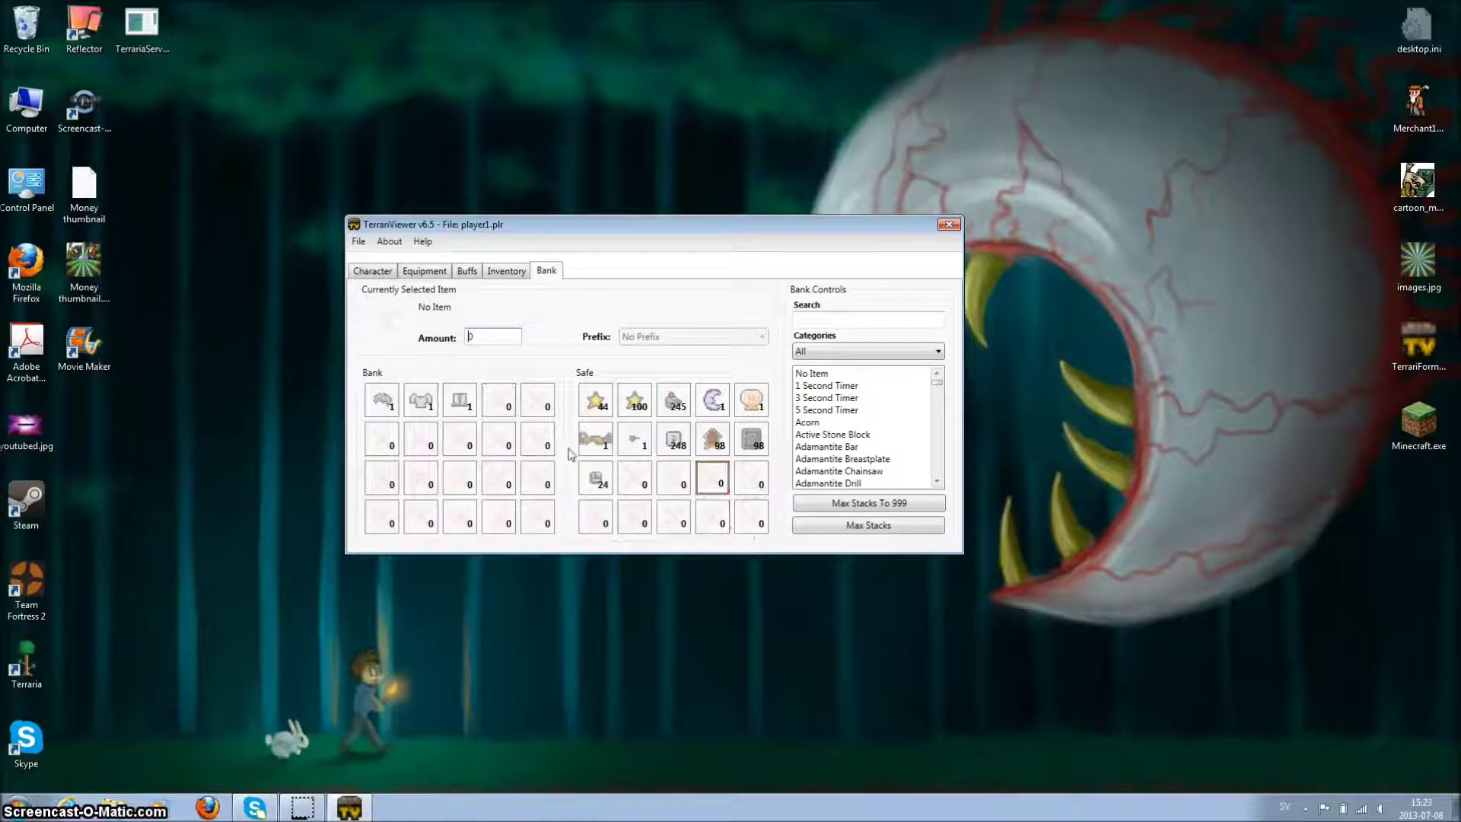
click(499, 439)
click(677, 491)
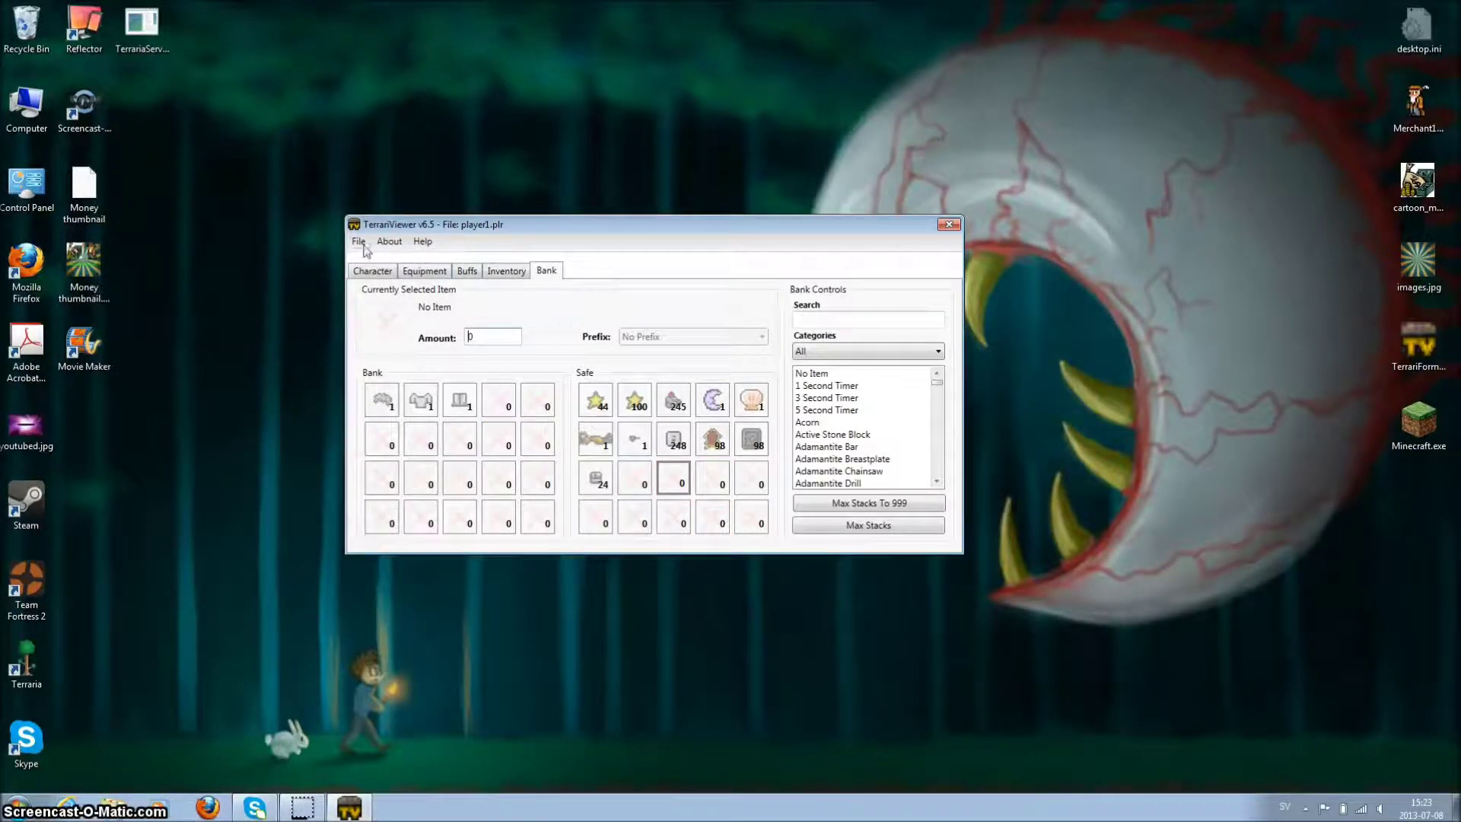
- Return to the inventory, select the emptied slot in the second row, and clear the item search
click(505, 271)
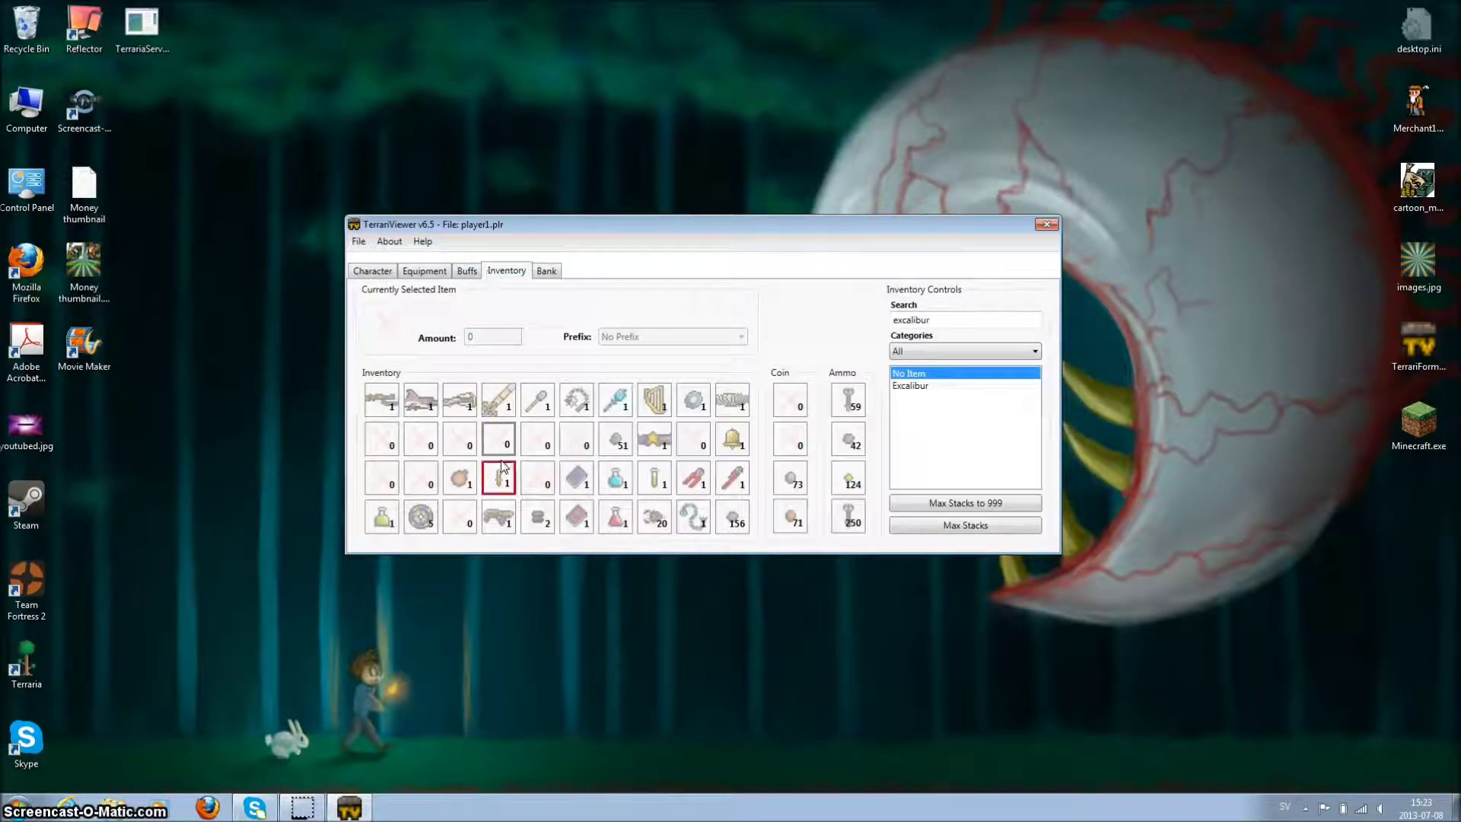
click(510, 446)
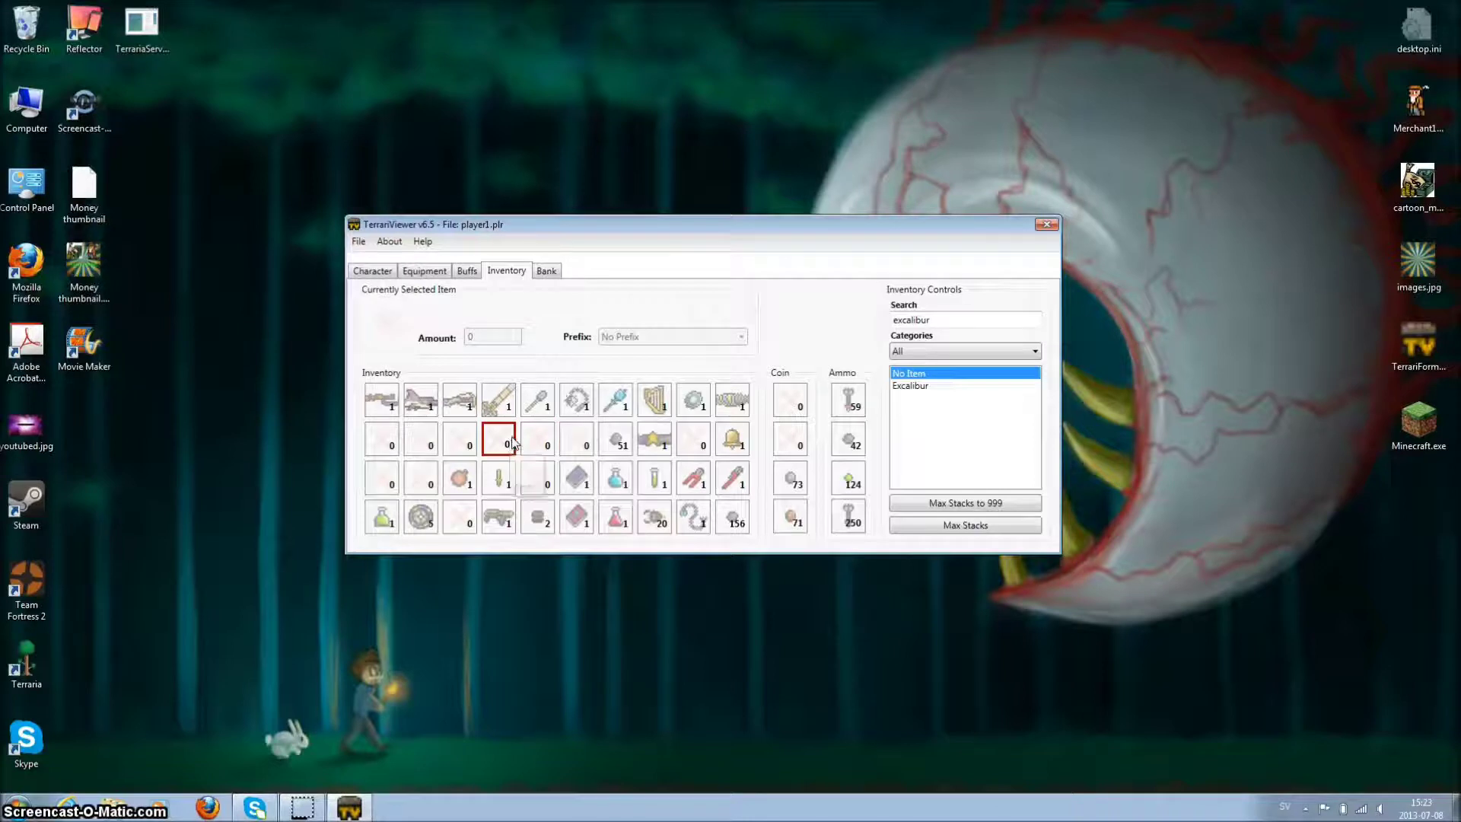
double_click(980, 318)
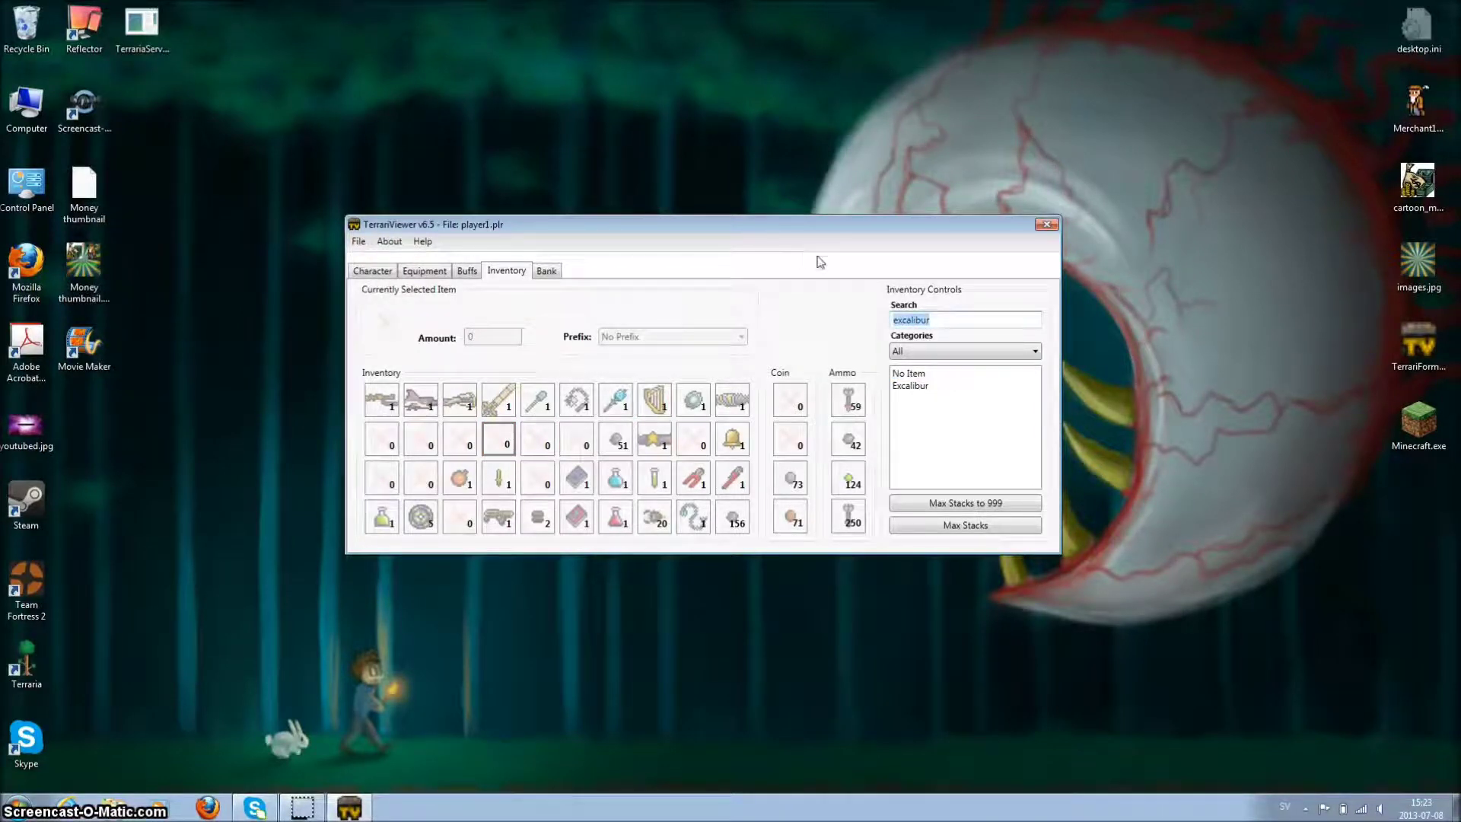
key(BackSpace)
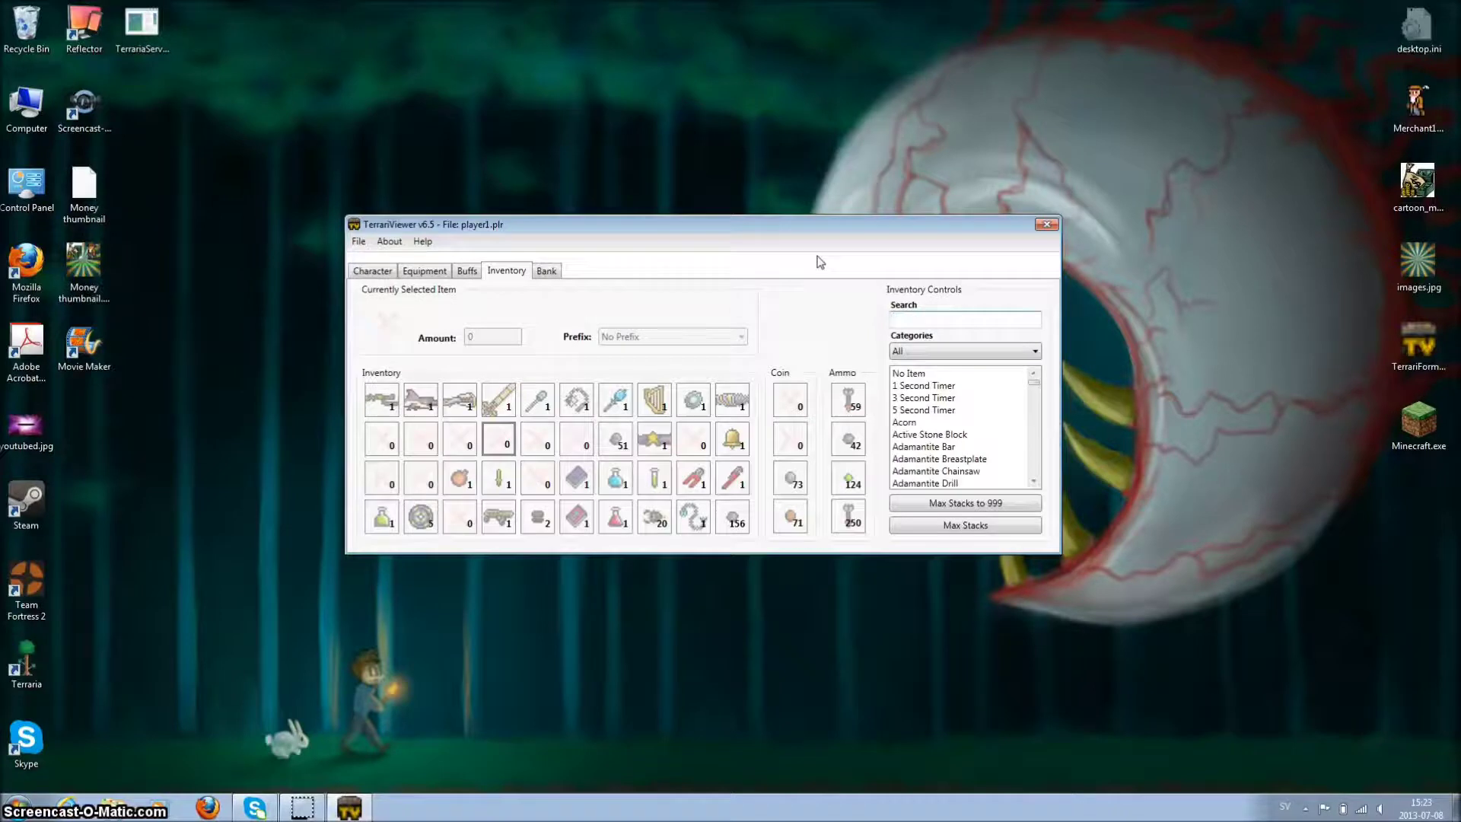
- Equip the character's vanity slots with the Hero's Hat, Hero's Shirt and Hero's Pants
click(425, 272)
click(582, 361)
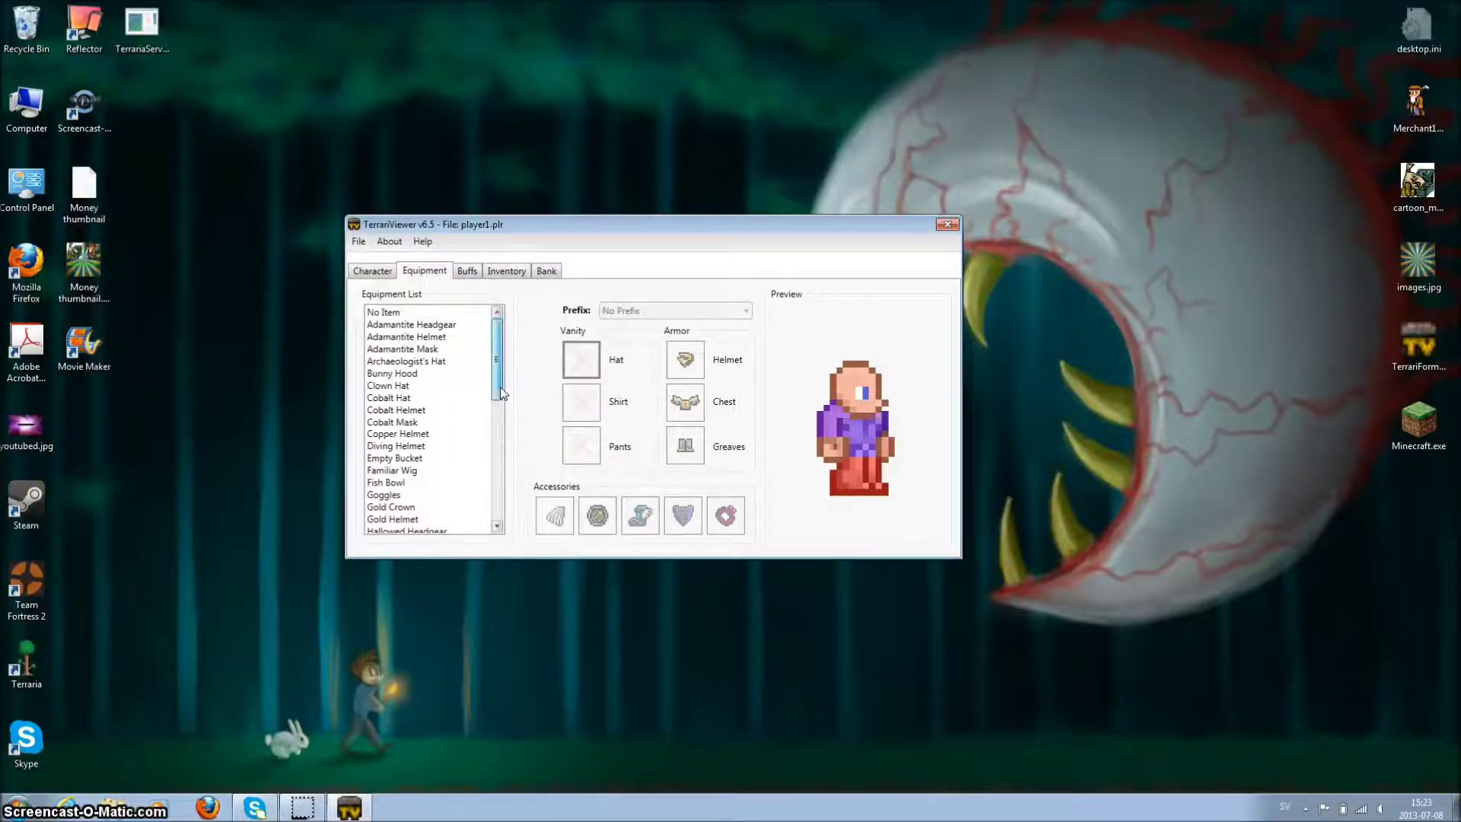
scroll(500, 408, down, 3)
scroll(499, 440, down, 1)
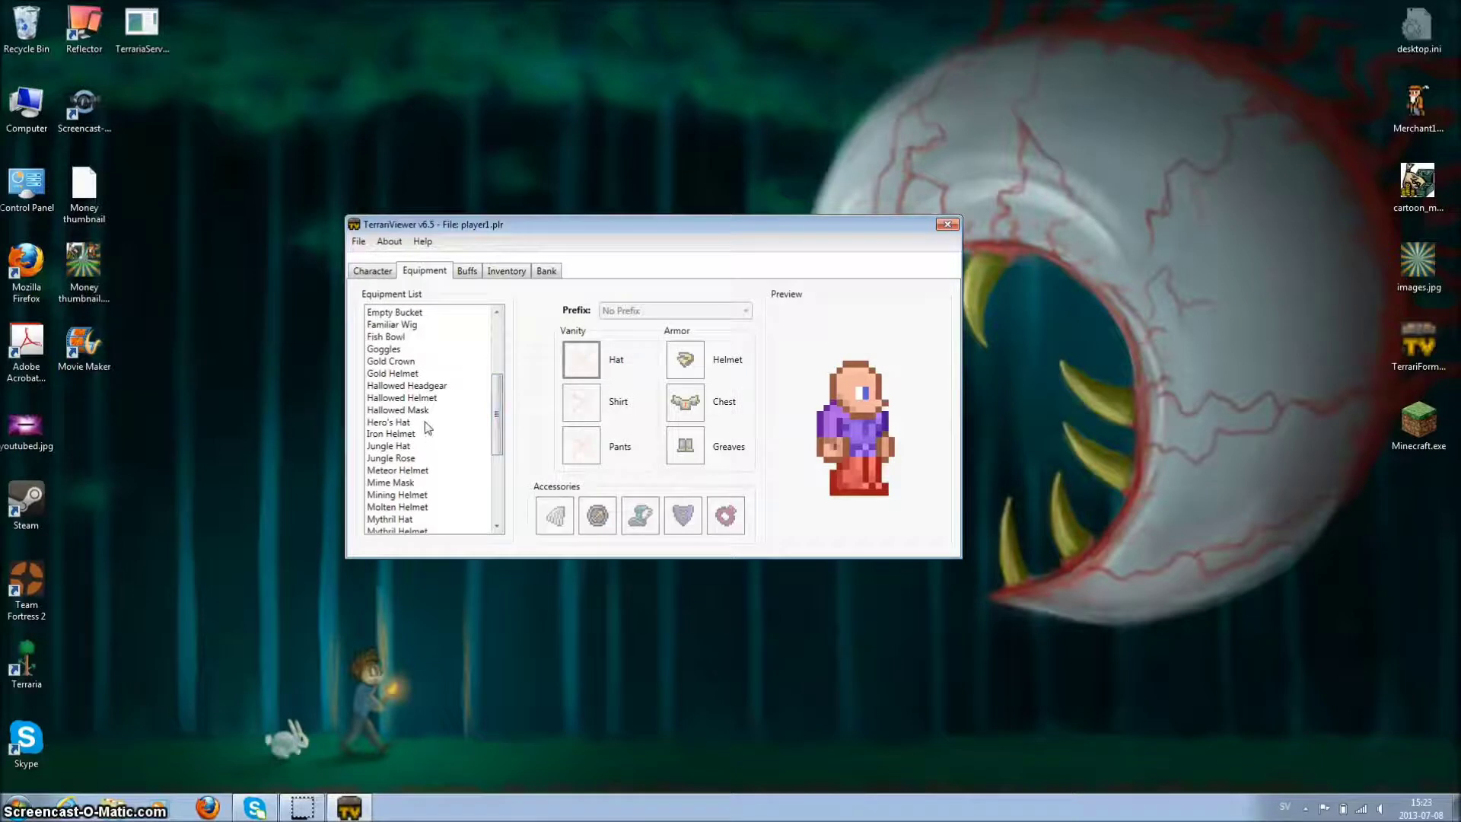
click(426, 423)
click(580, 402)
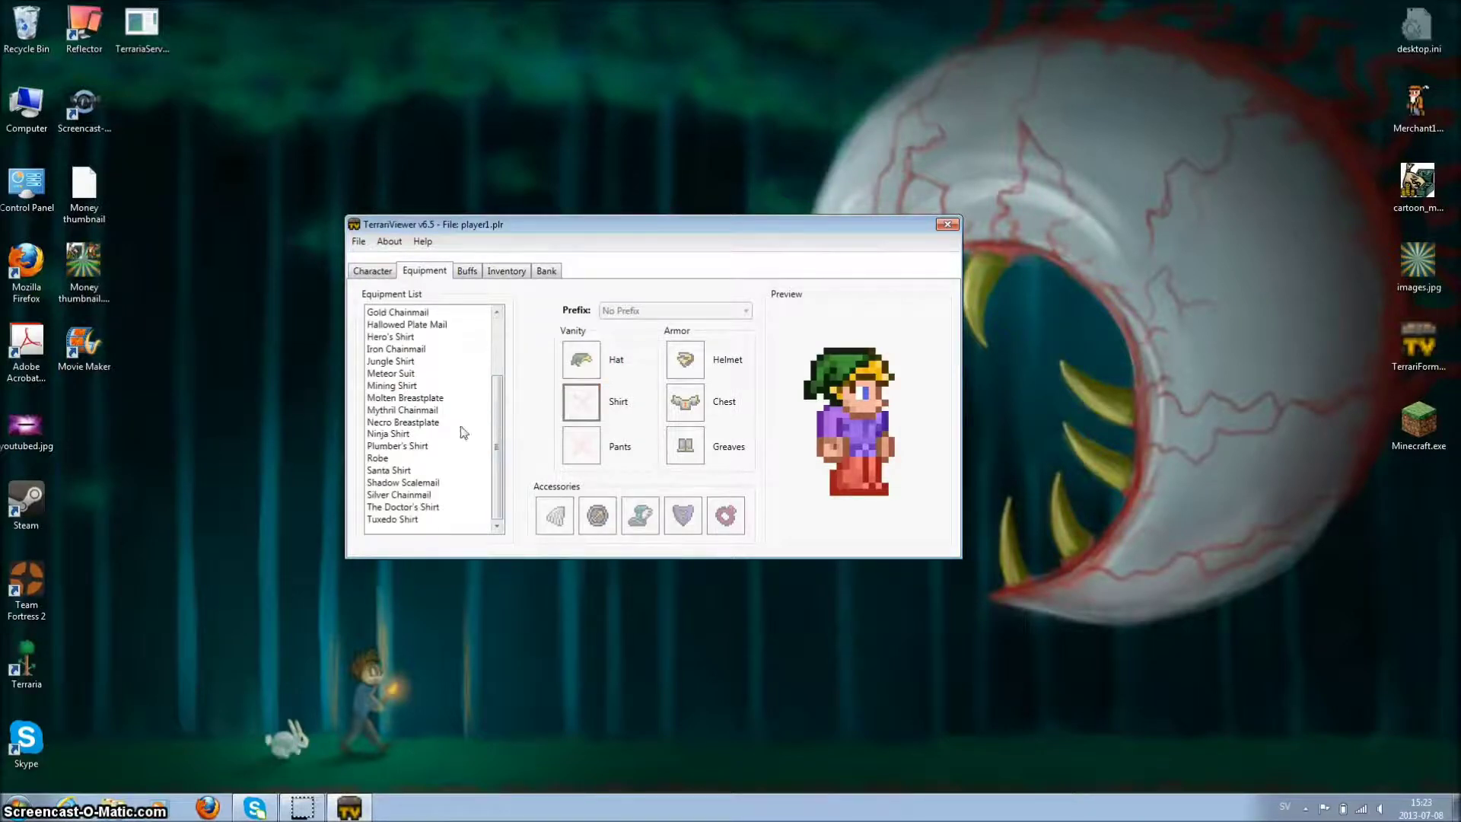
click(421, 340)
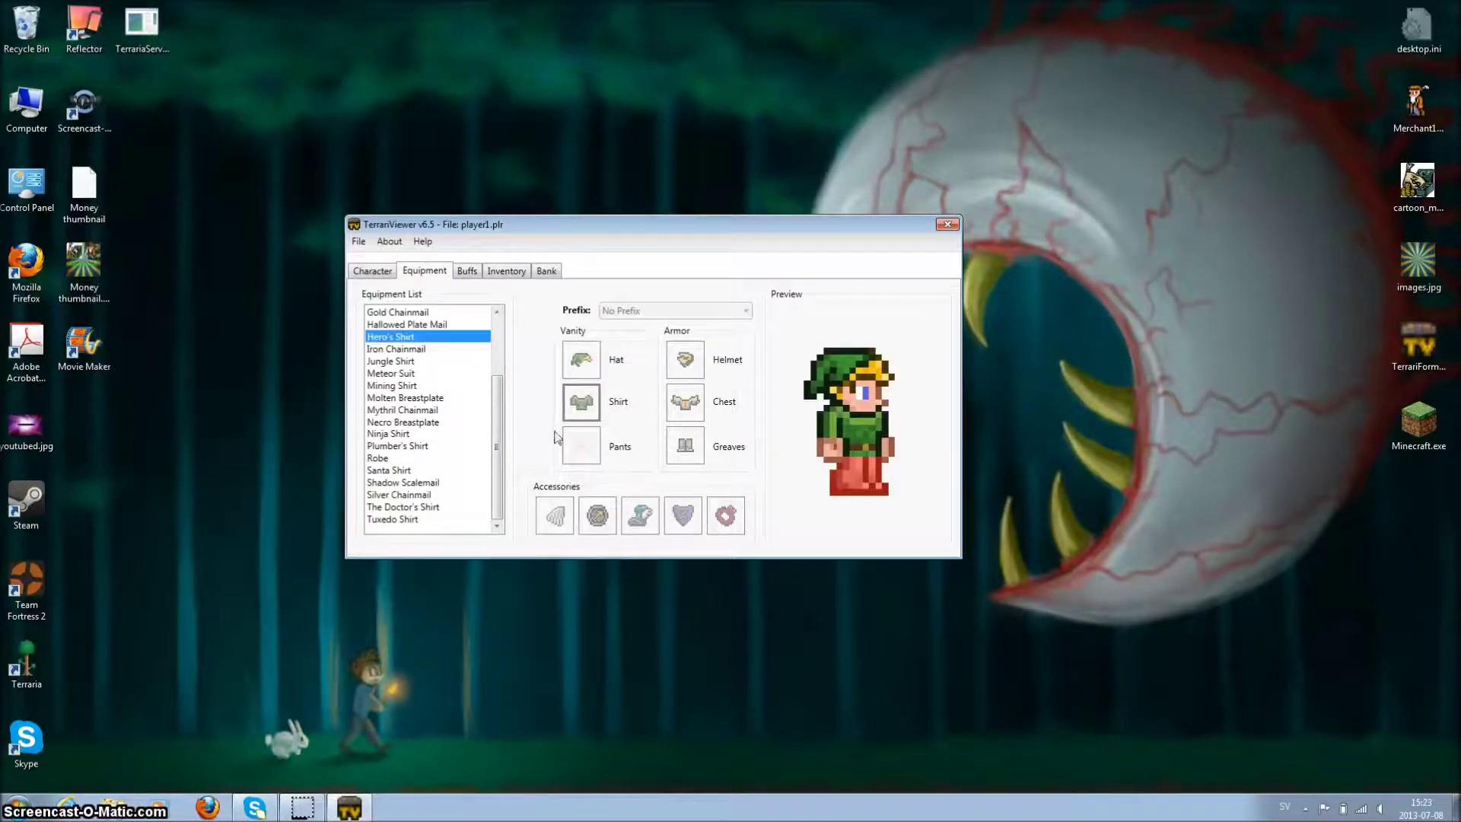
click(579, 445)
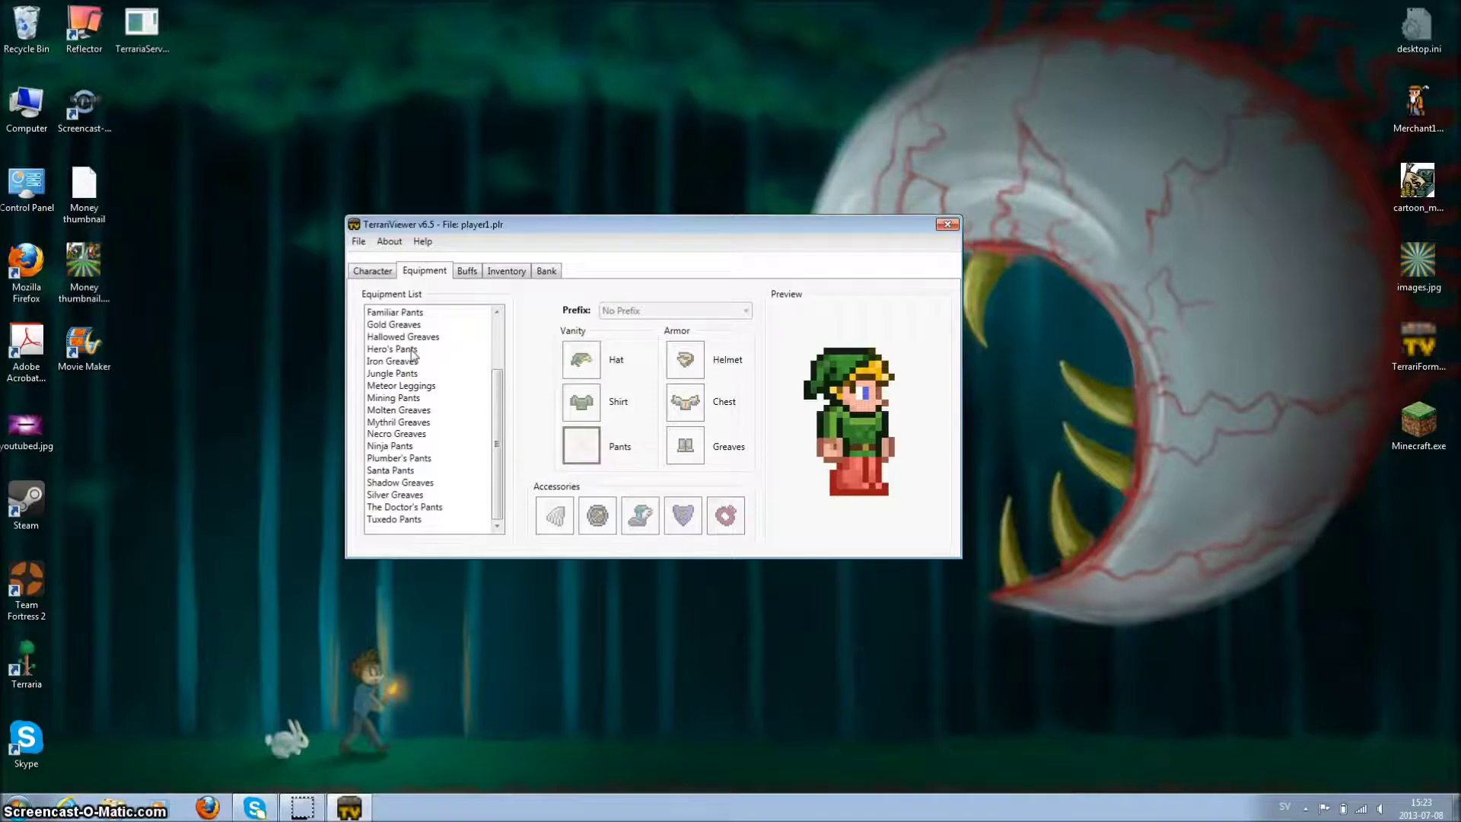
click(411, 353)
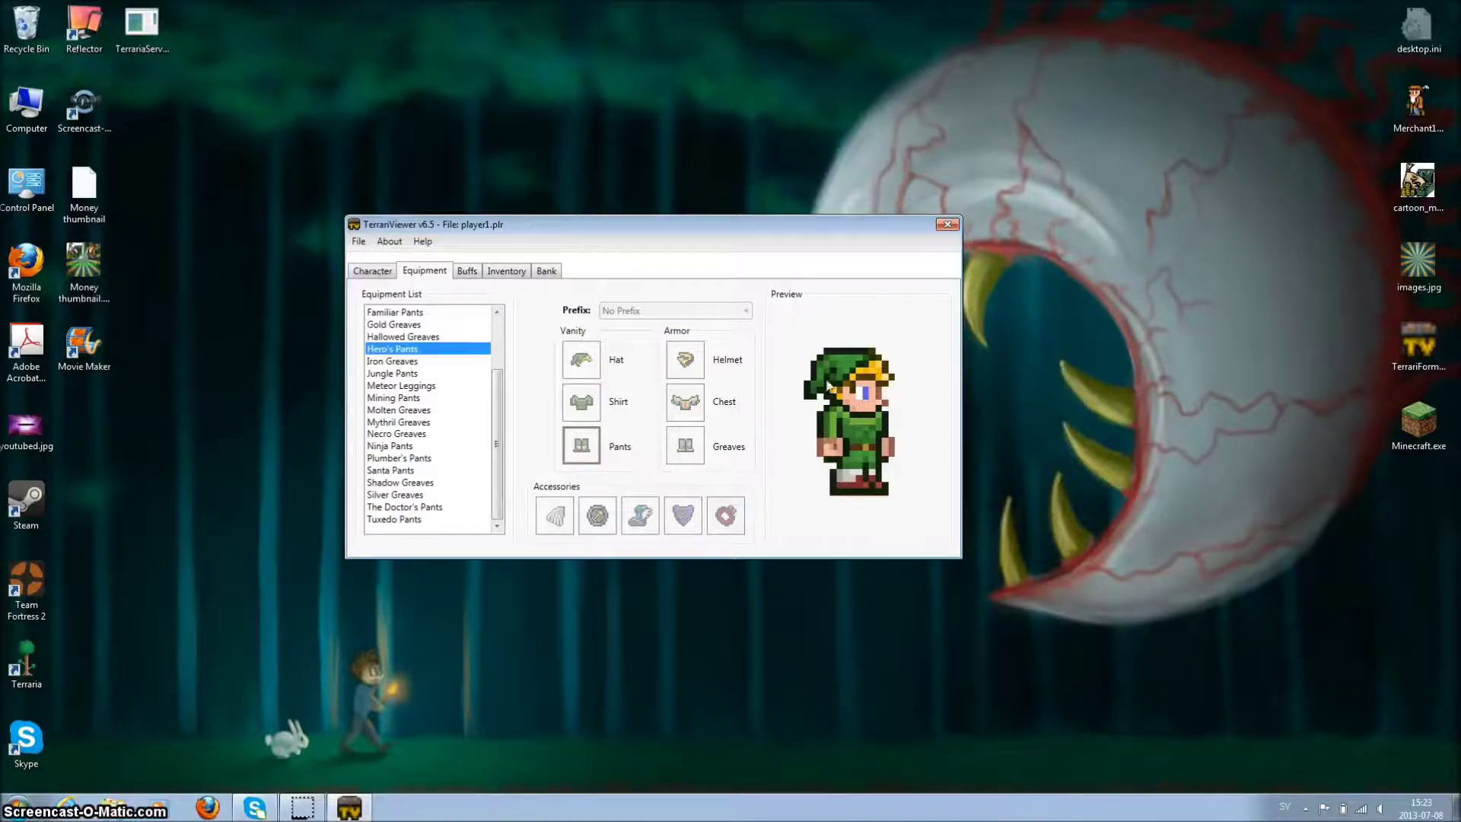
- Save the edited player file and close the editor
click(359, 242)
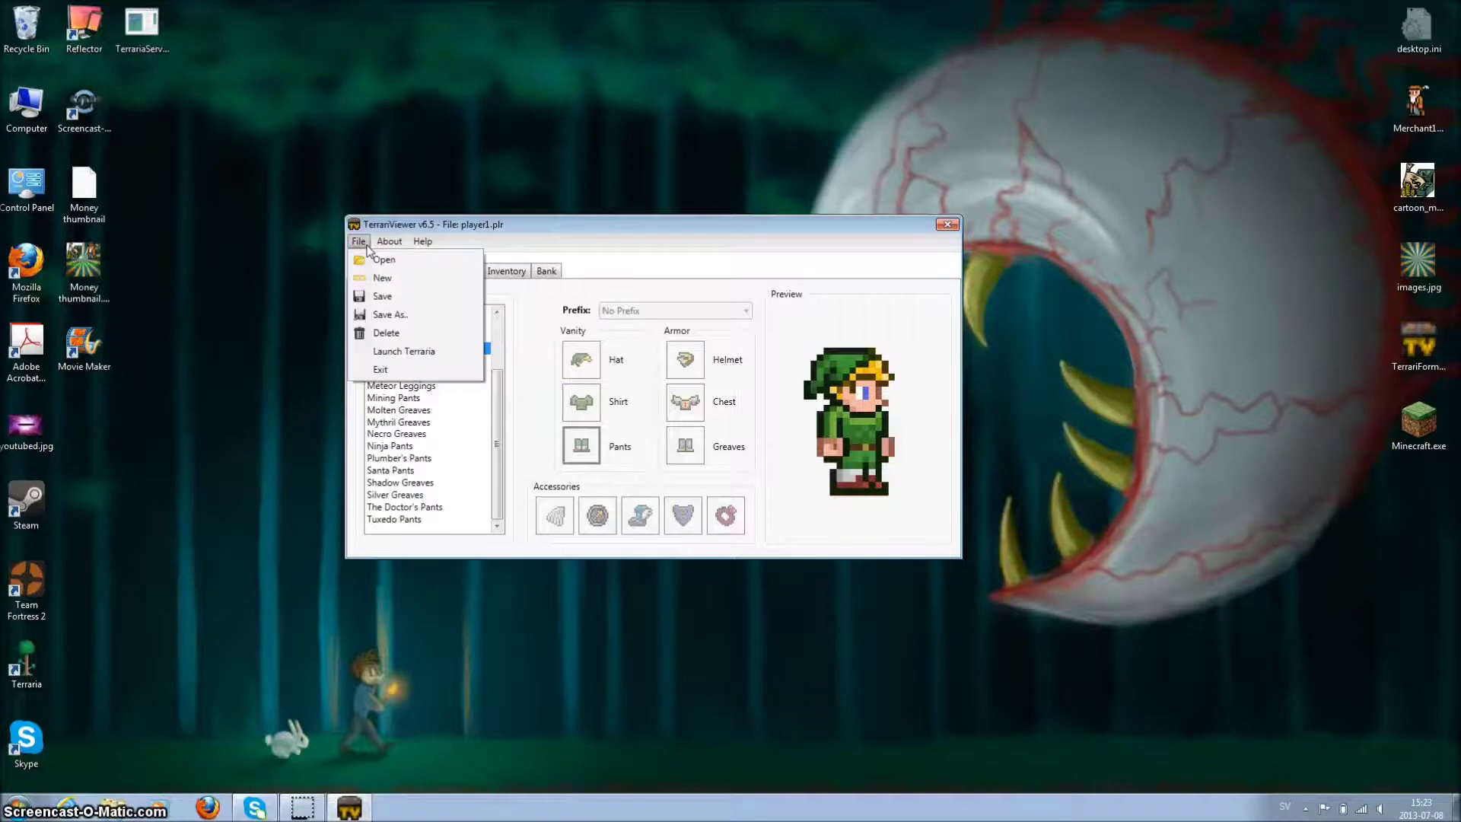
click(396, 298)
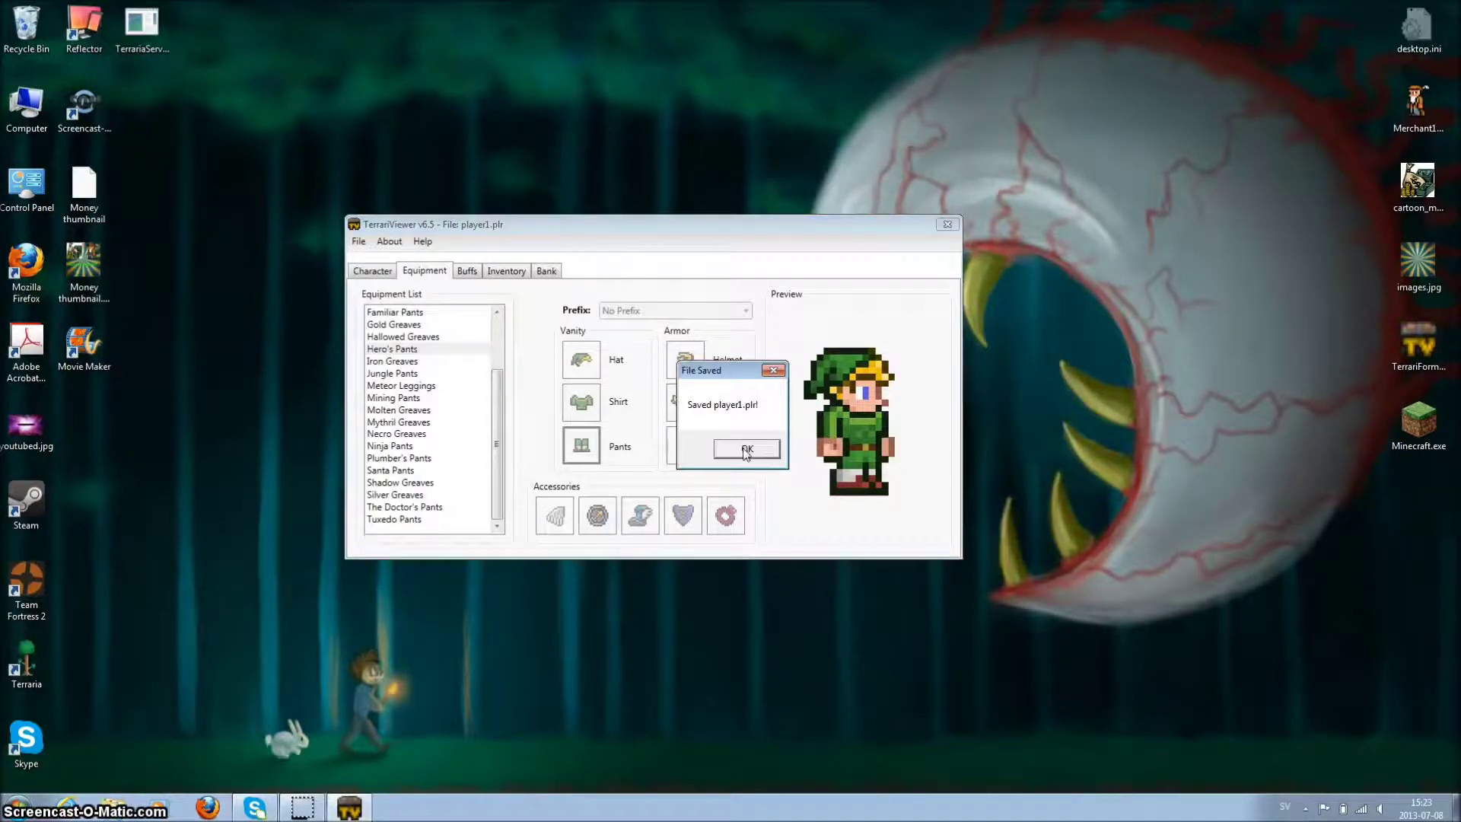
click(745, 449)
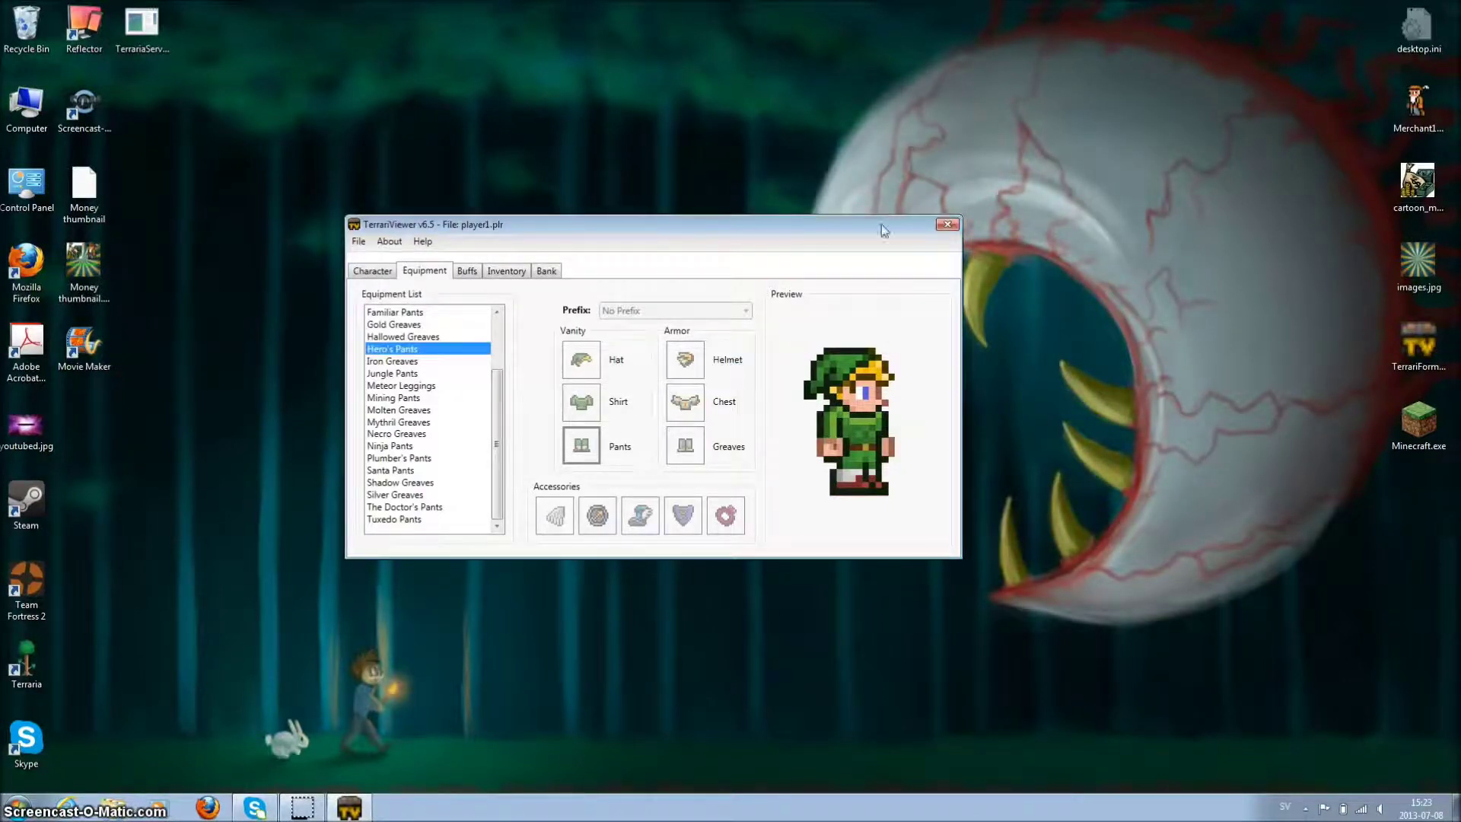
click(943, 226)
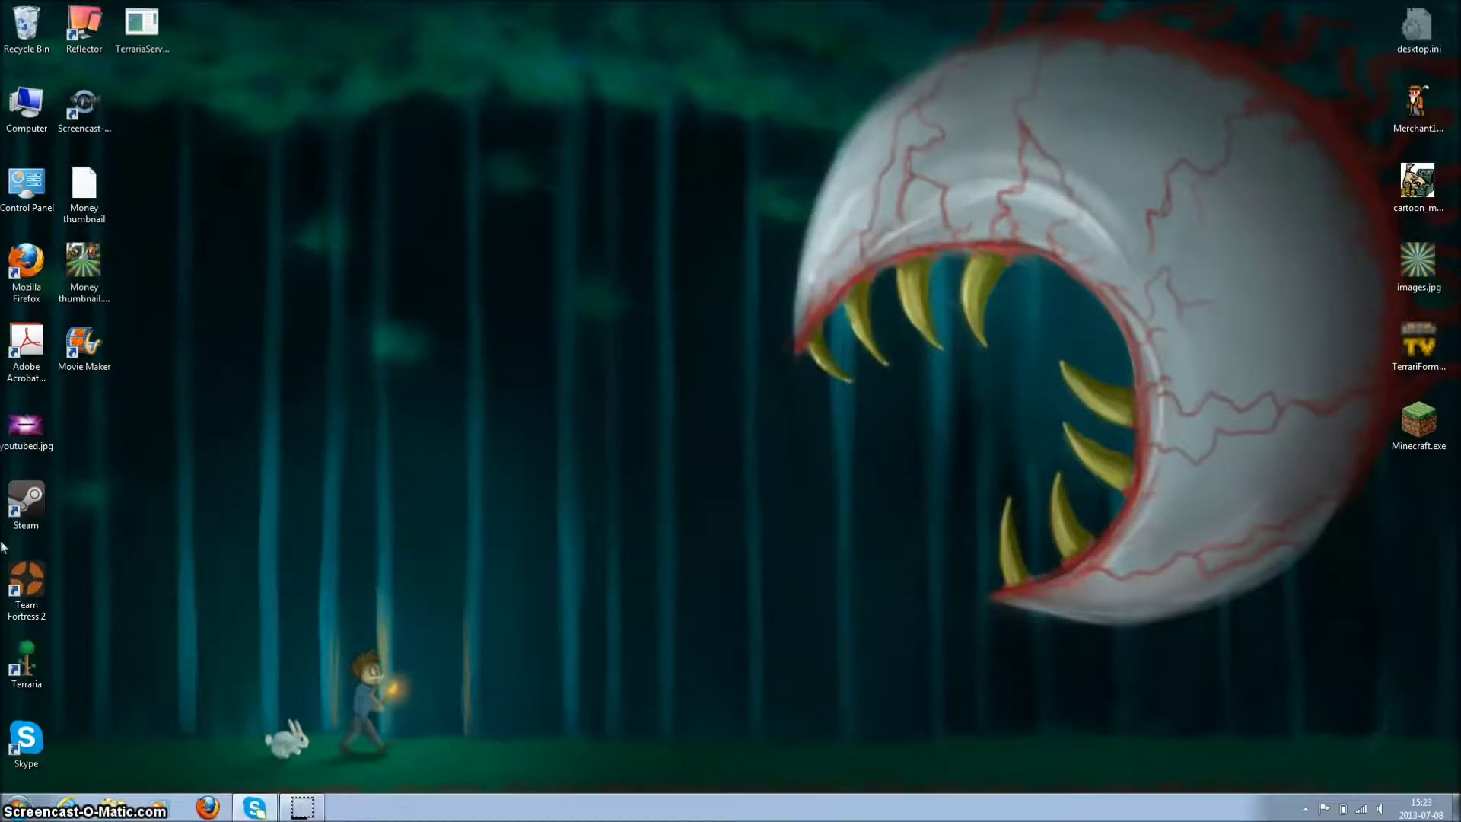
- Switch to Steam and launch Terraria from the game library
double_click(31, 504)
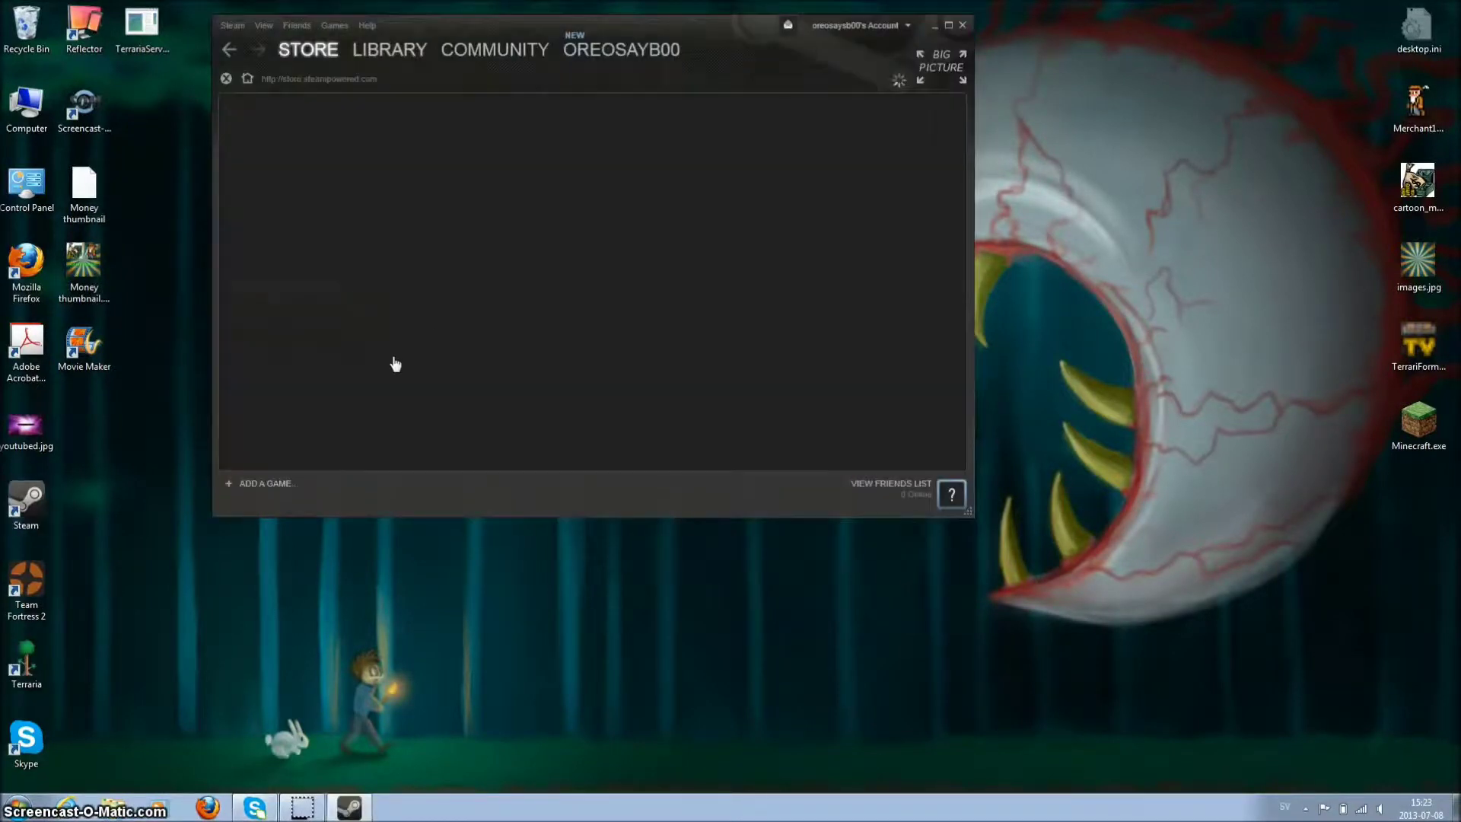
click(391, 48)
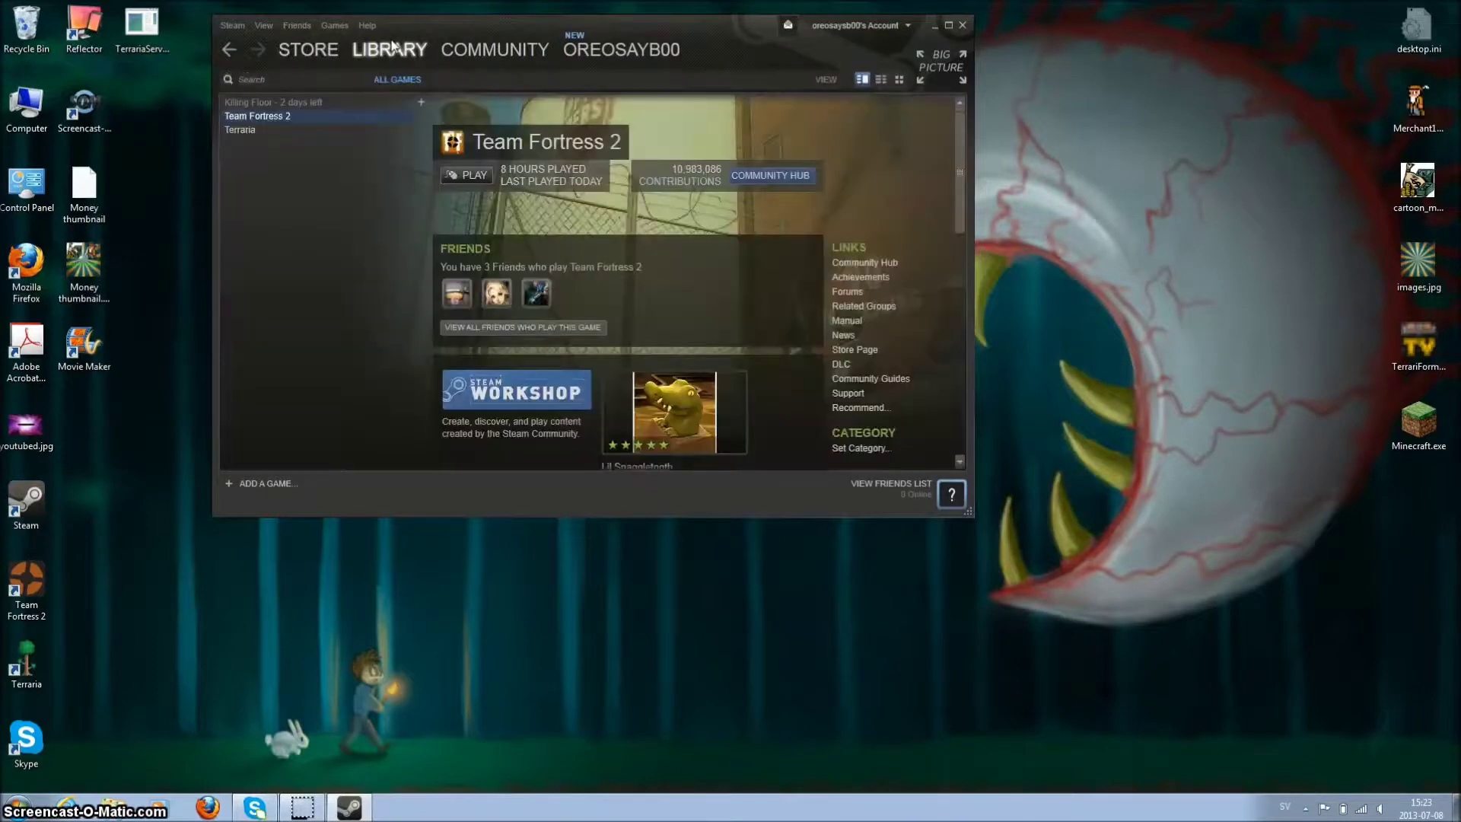
click(256, 131)
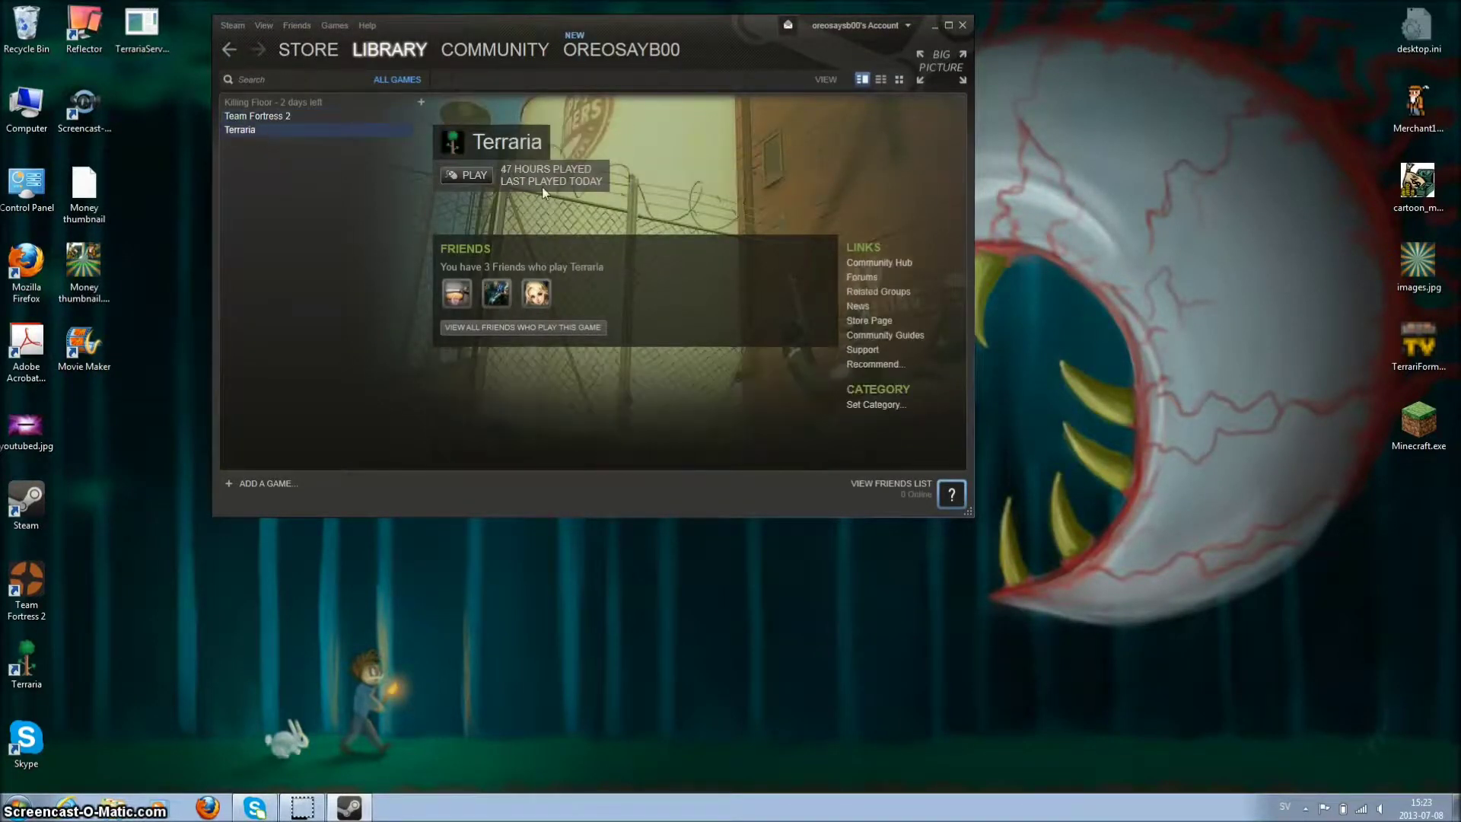
click(482, 175)
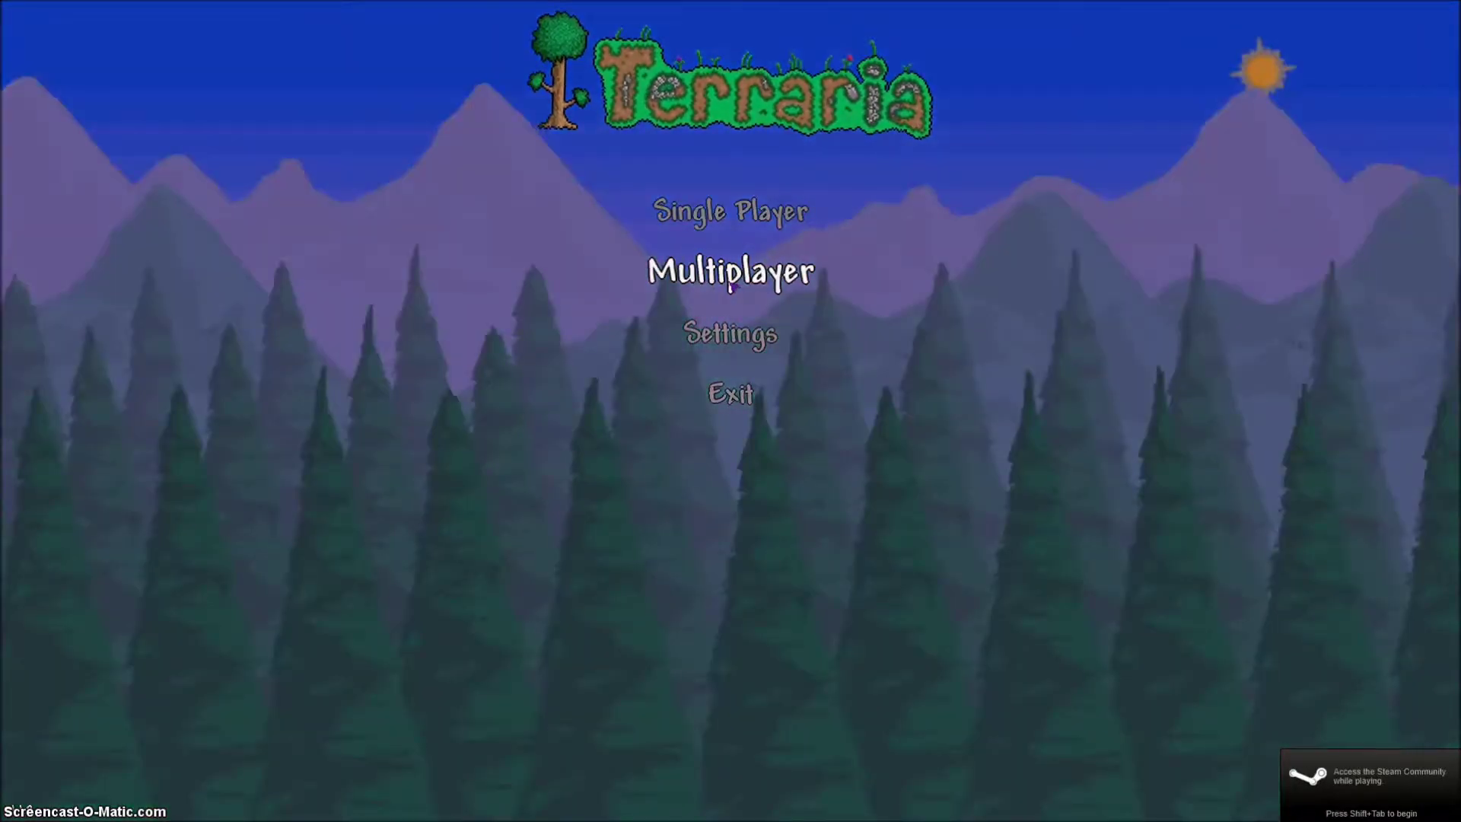
- Join the Exploration Server in multiplayer with the edited character, the first one in the list
click(731, 285)
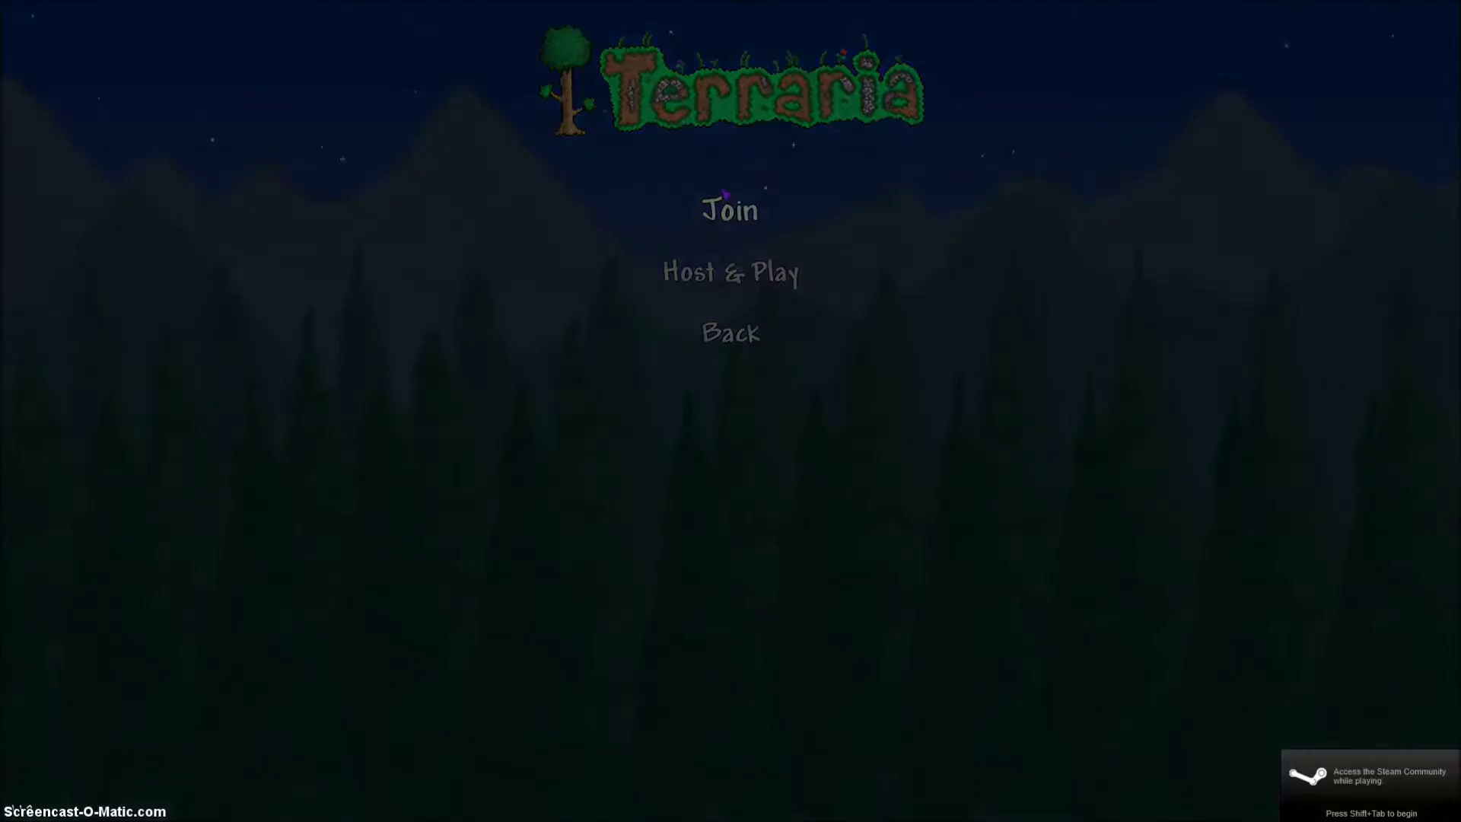
click(732, 207)
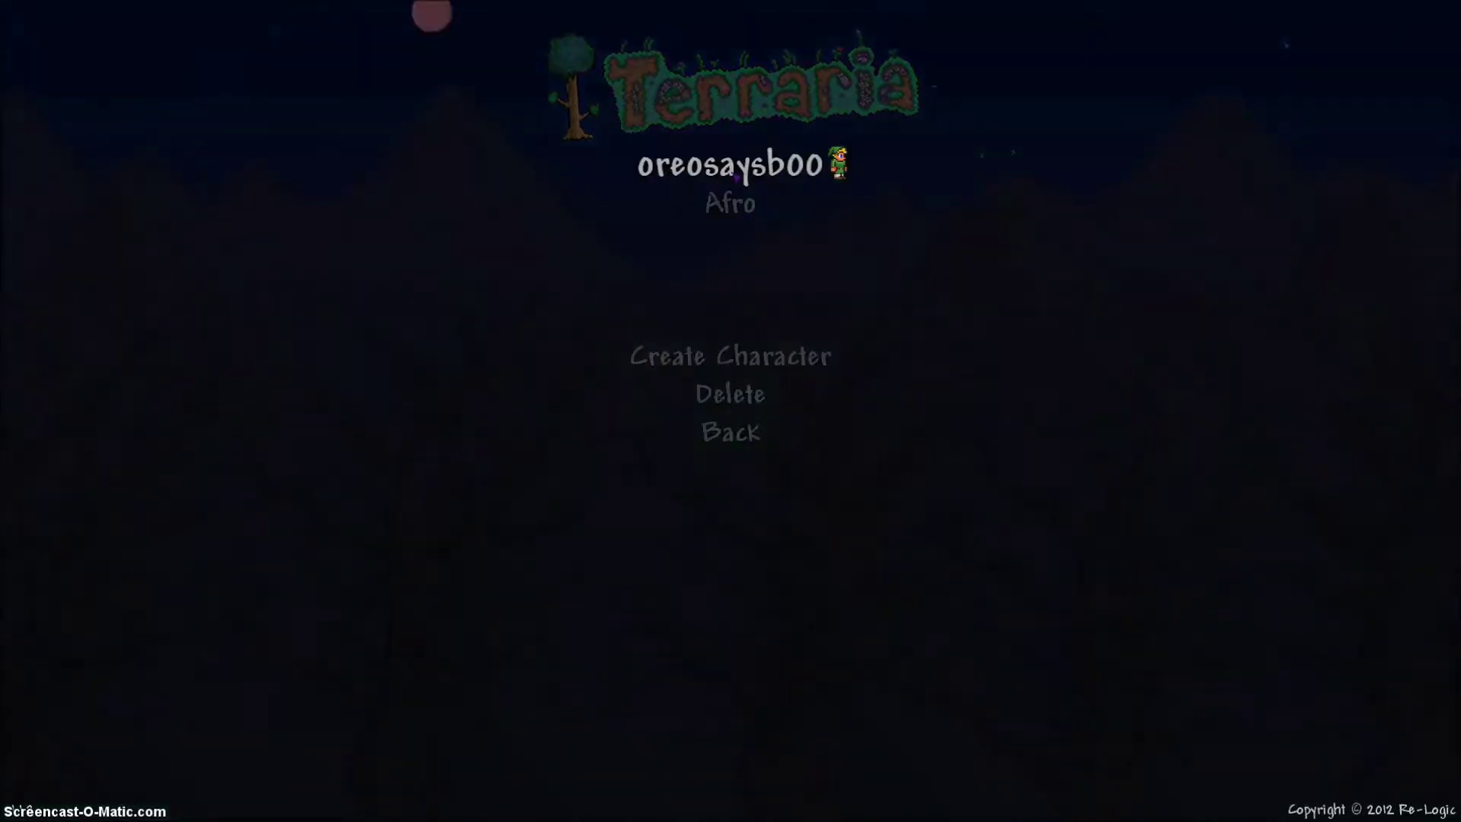
click(737, 176)
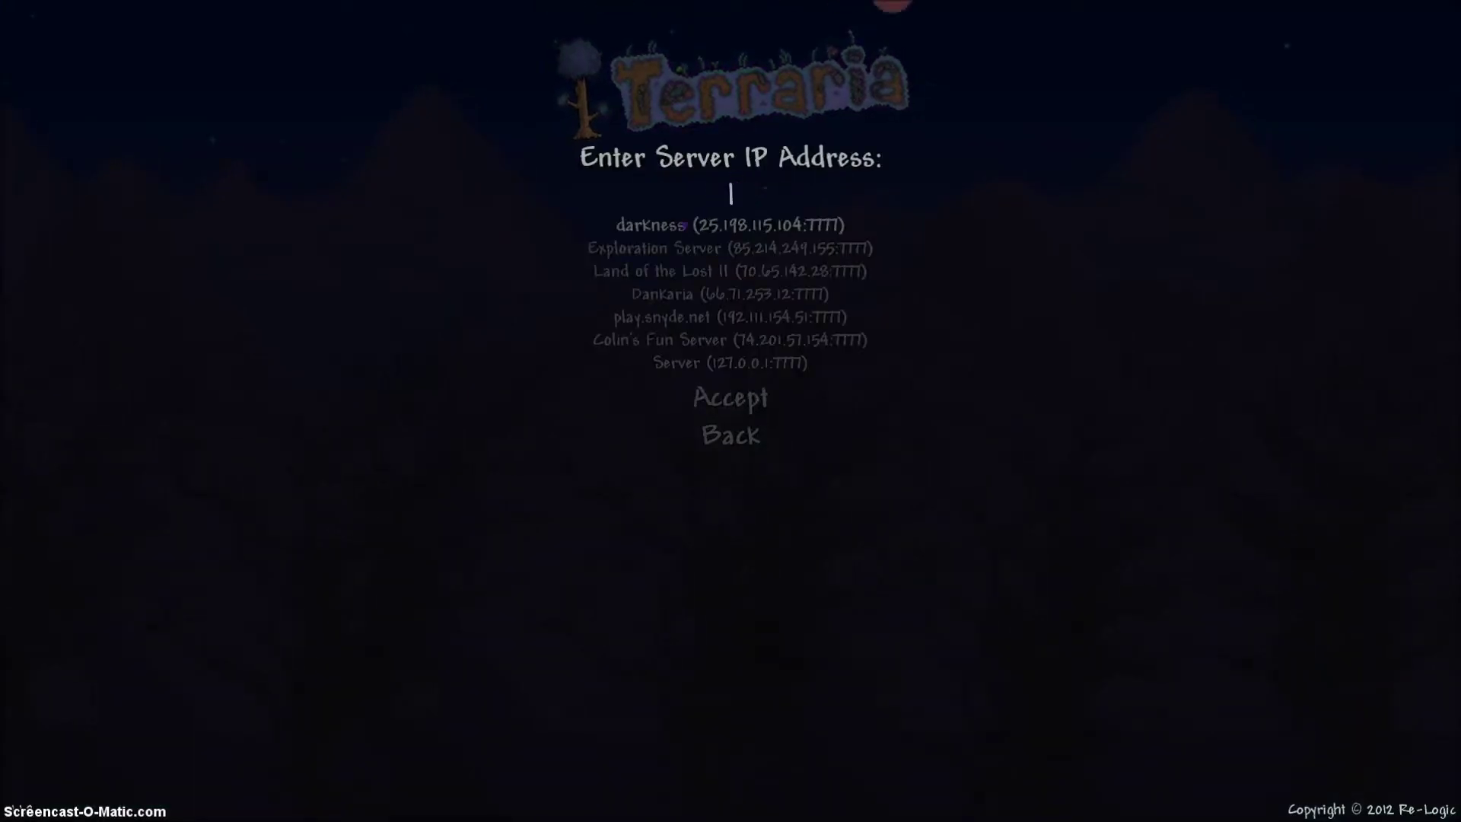
click(677, 246)
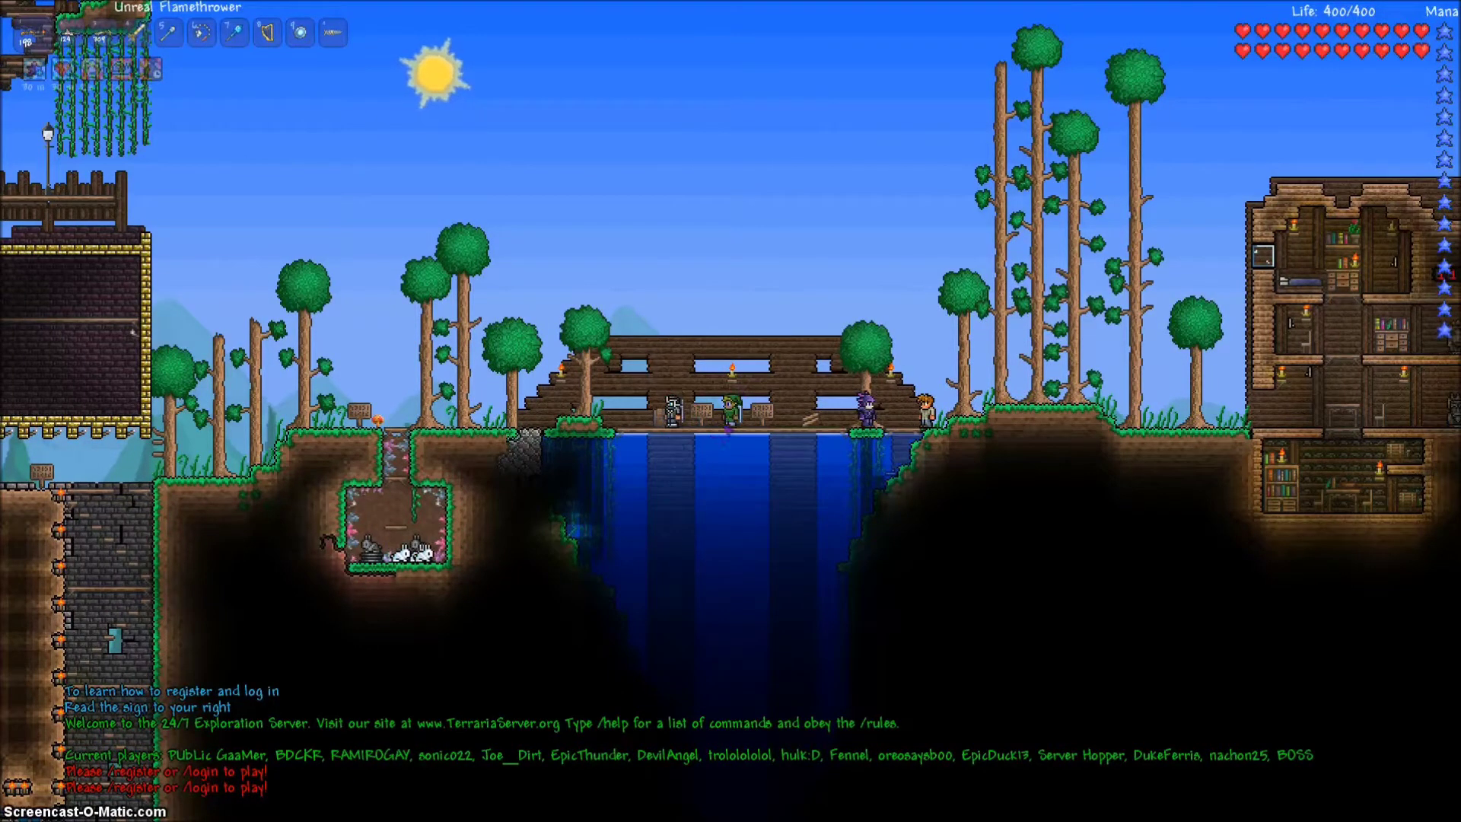
- Open the in-game inventory to check the character's items and social outfit, and quit Terraria
key(space)
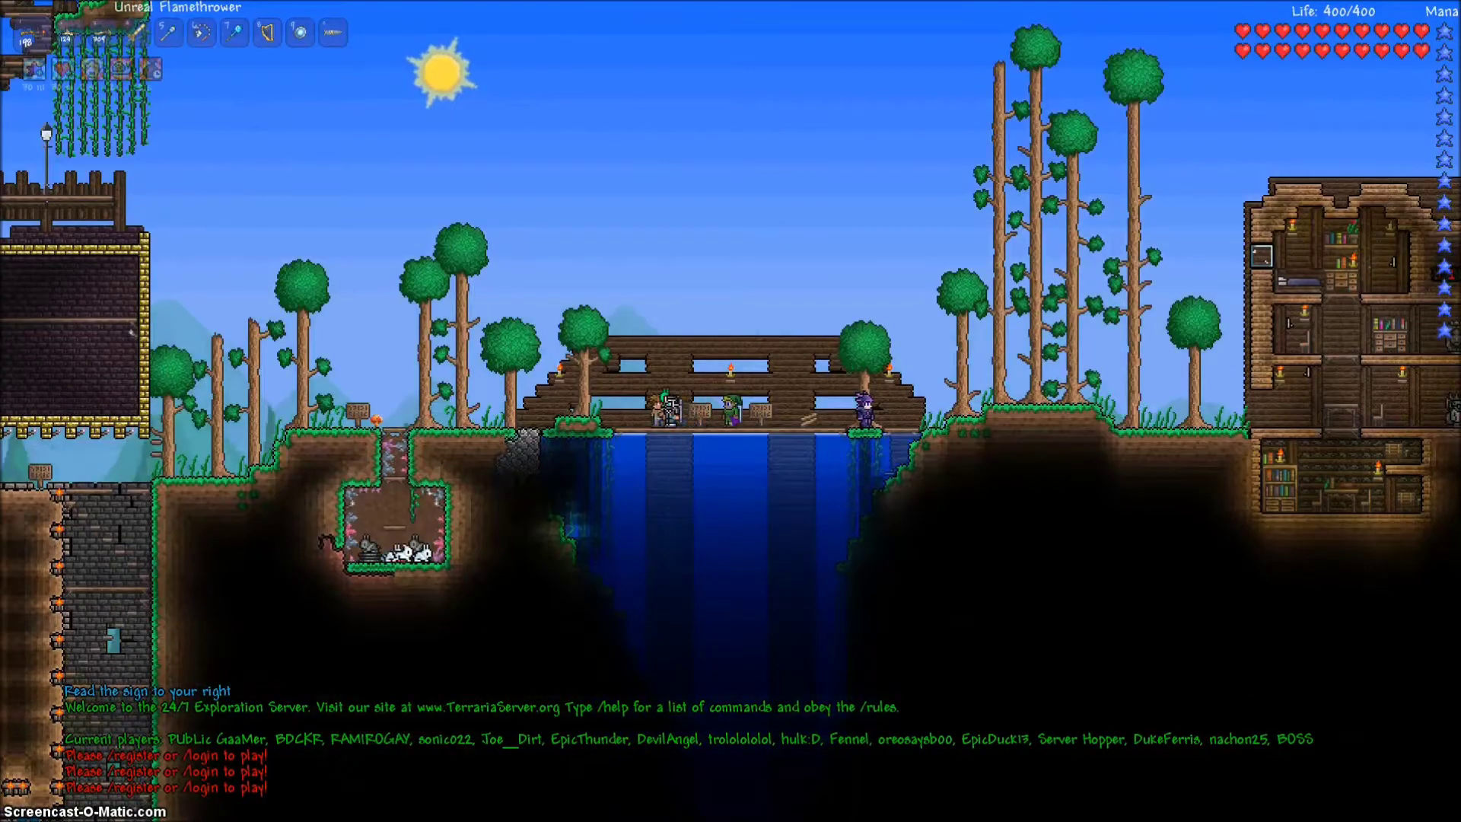
key(Escape)
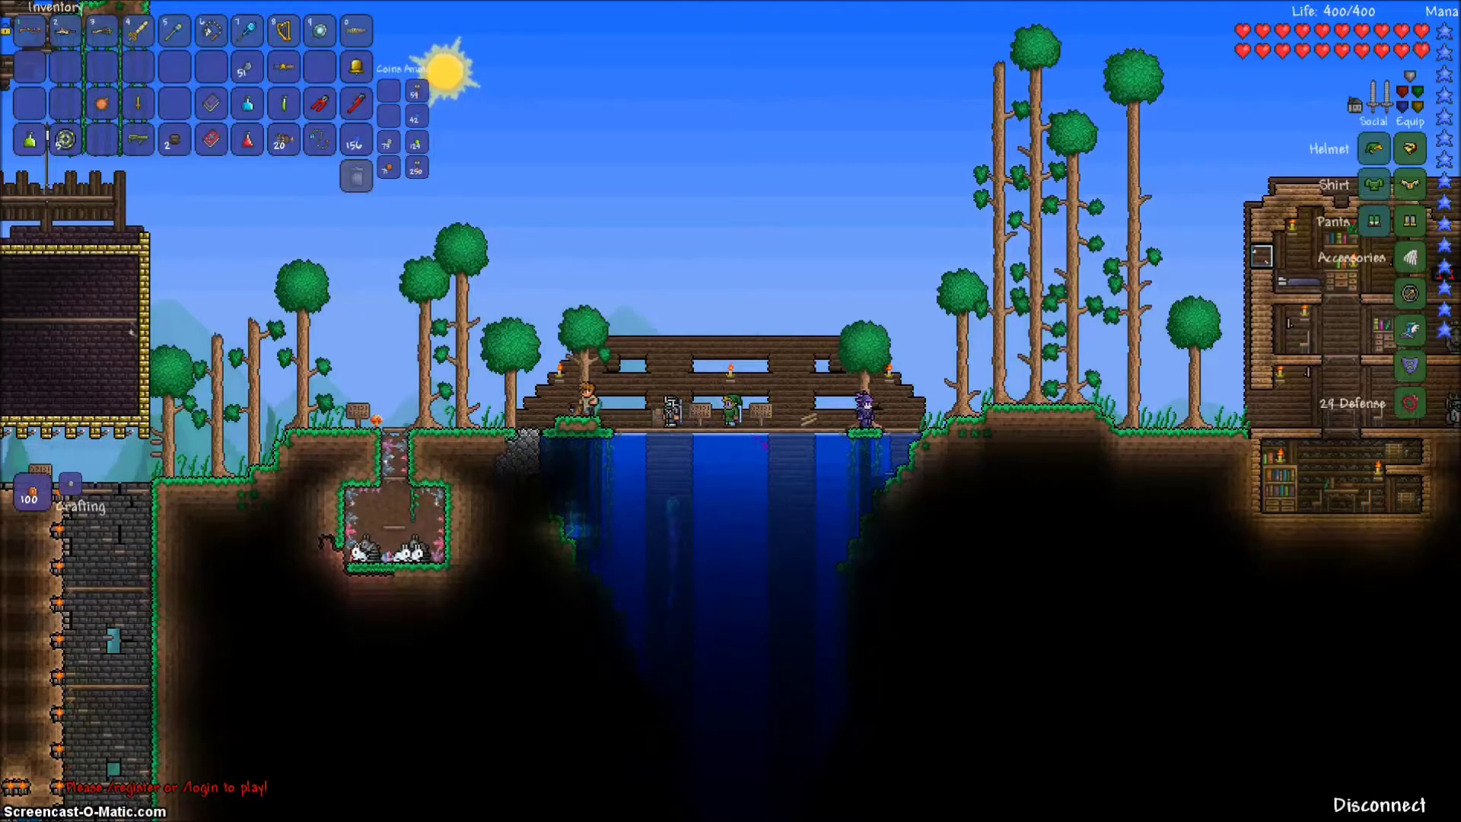
click(1379, 805)
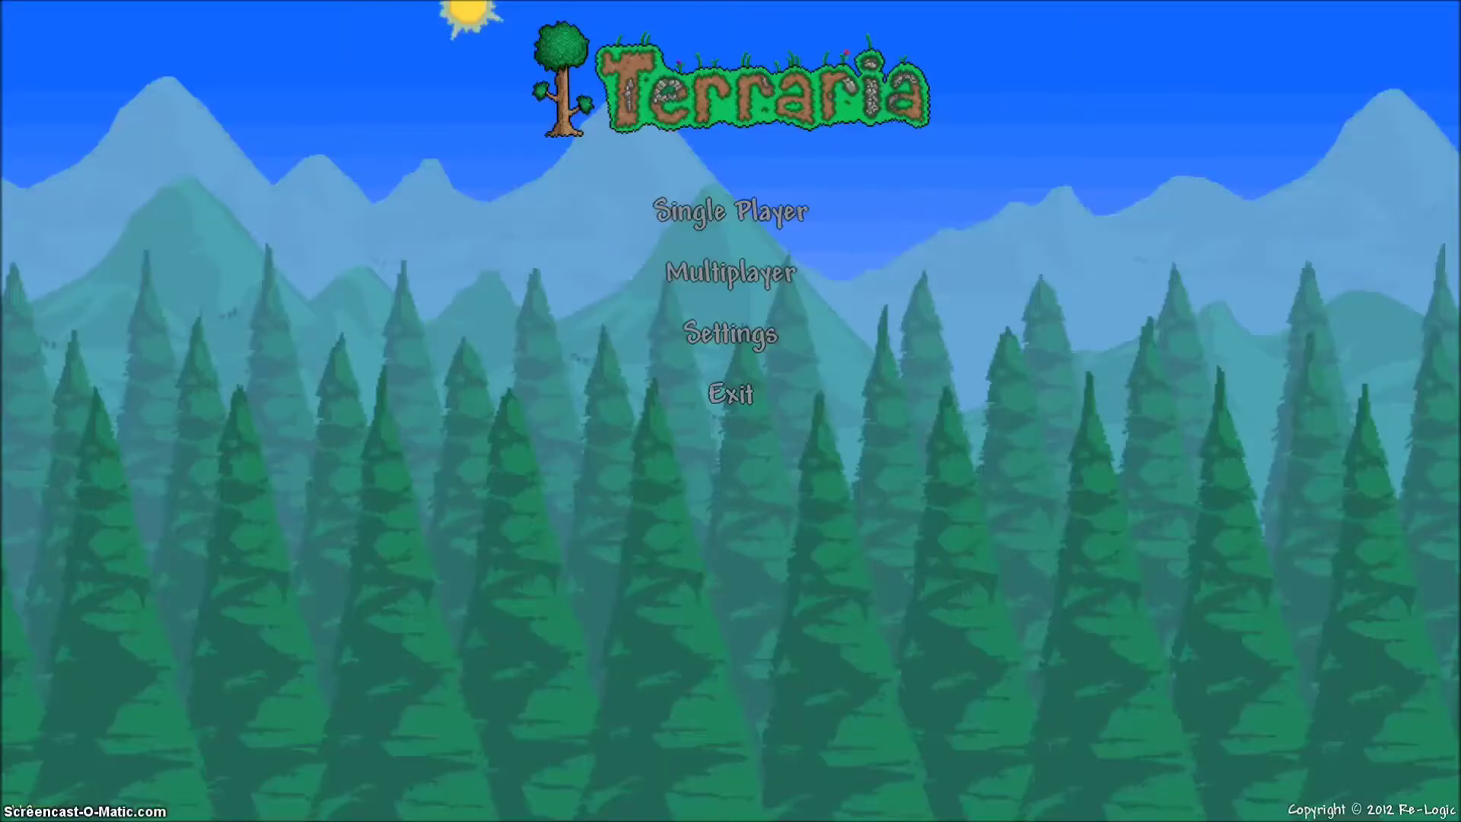
click(757, 386)
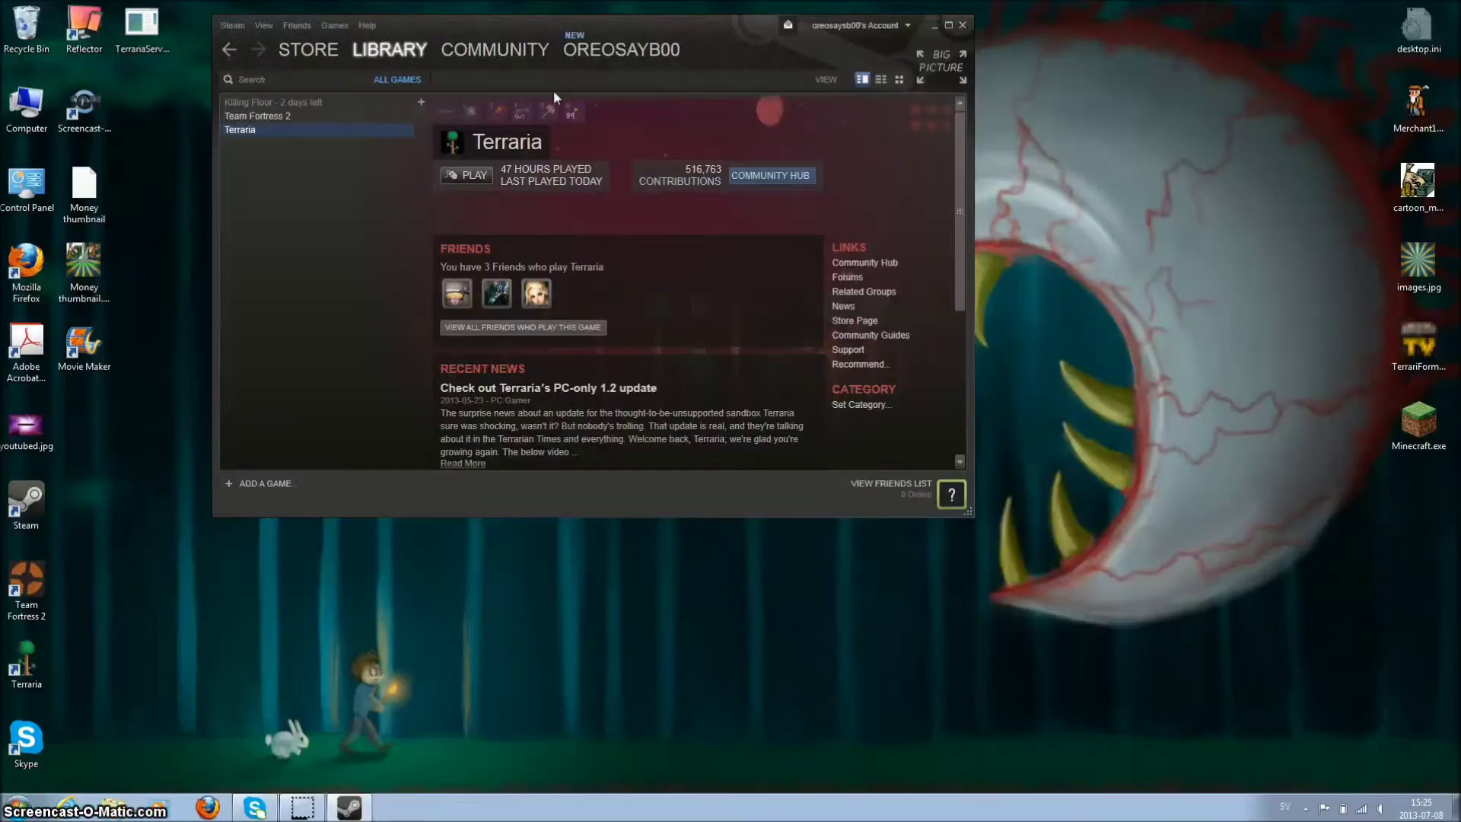